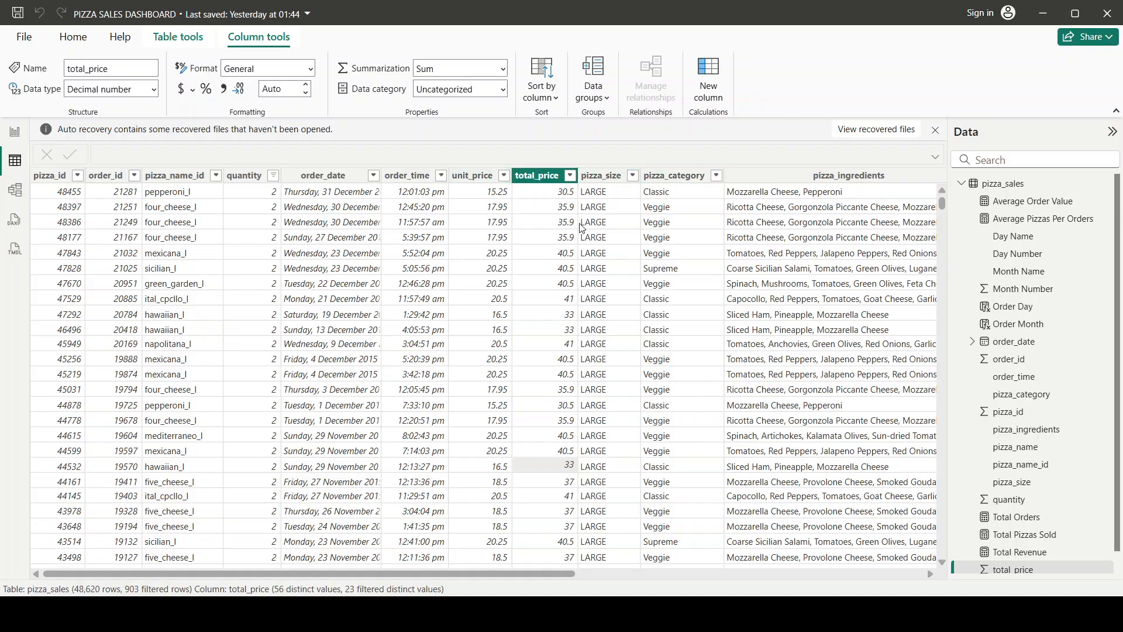
- Examine all columns of the pizza_sales table, from pizza_id through to Order Month
scroll(574, 225, "right", 5)
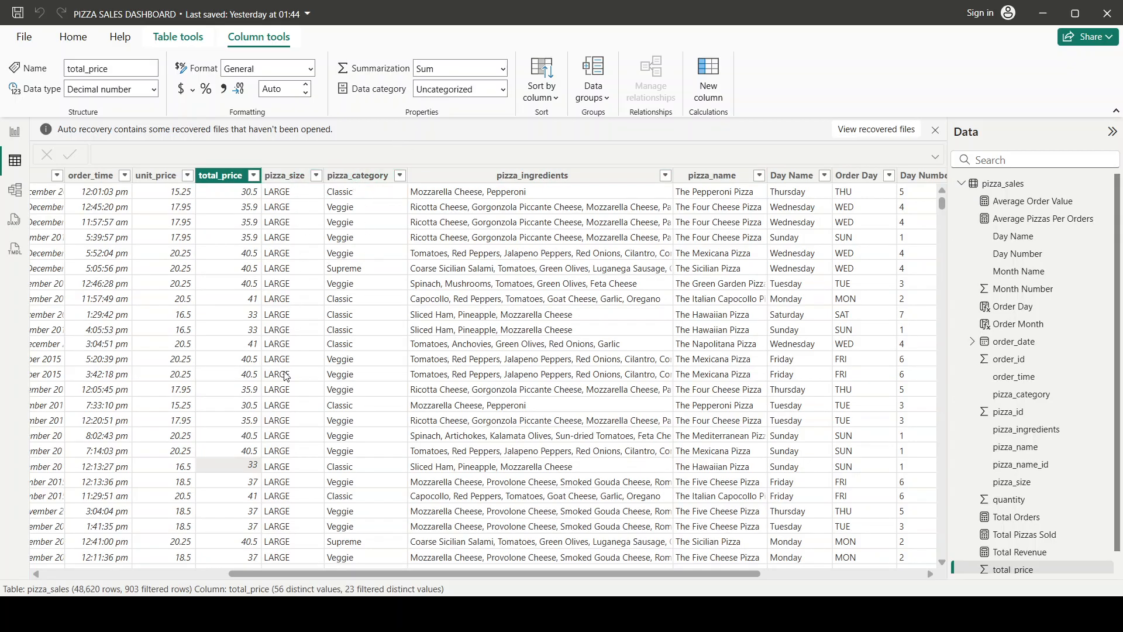
scroll(284, 381, "left", 5)
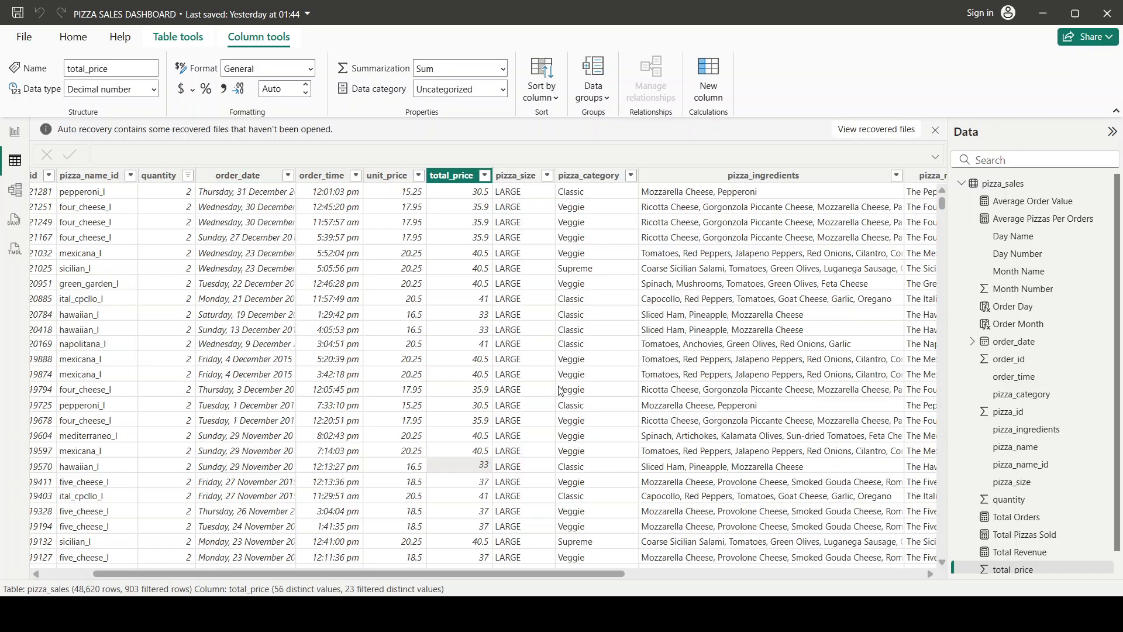
scroll(560, 390, "left", 2)
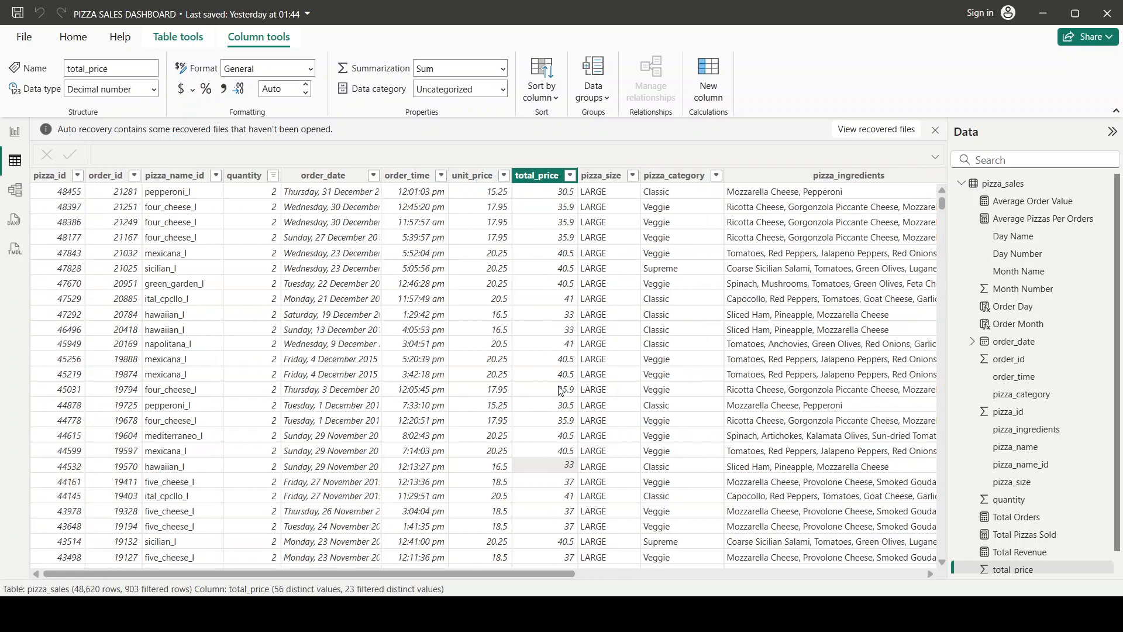
scroll(560, 391, "right", 5)
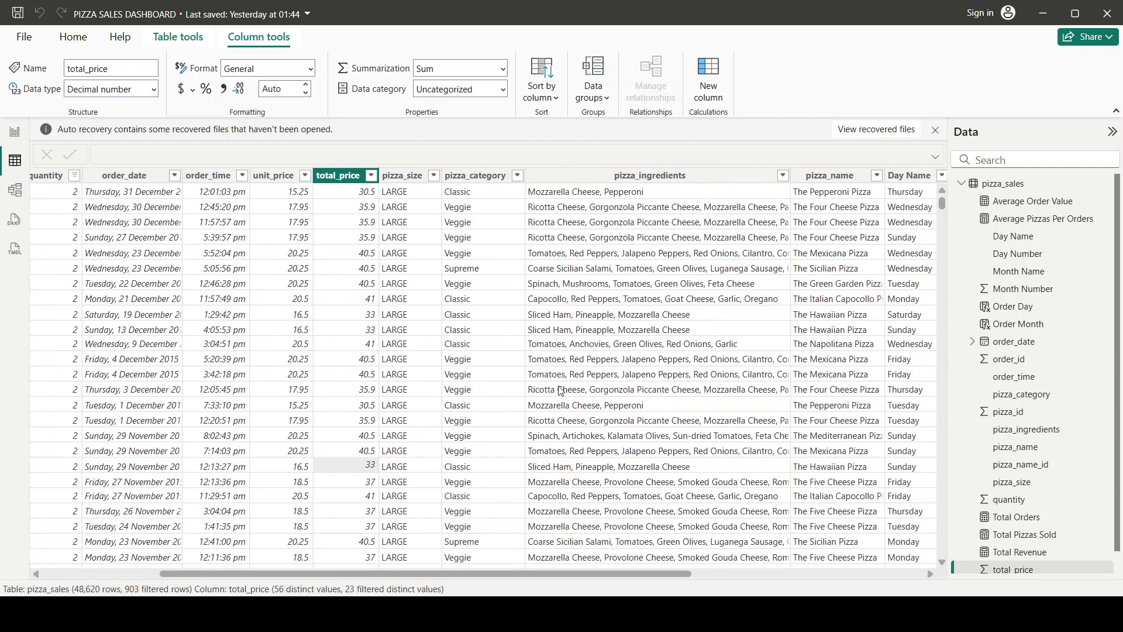
scroll(560, 391, "right", 3)
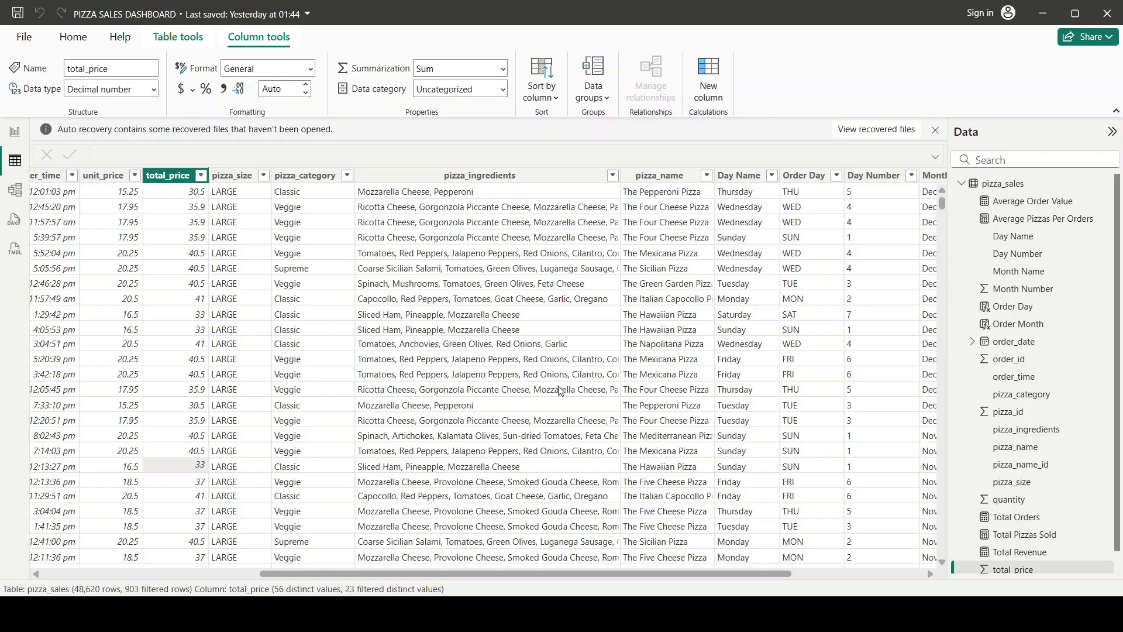
scroll(560, 391, "right", 2)
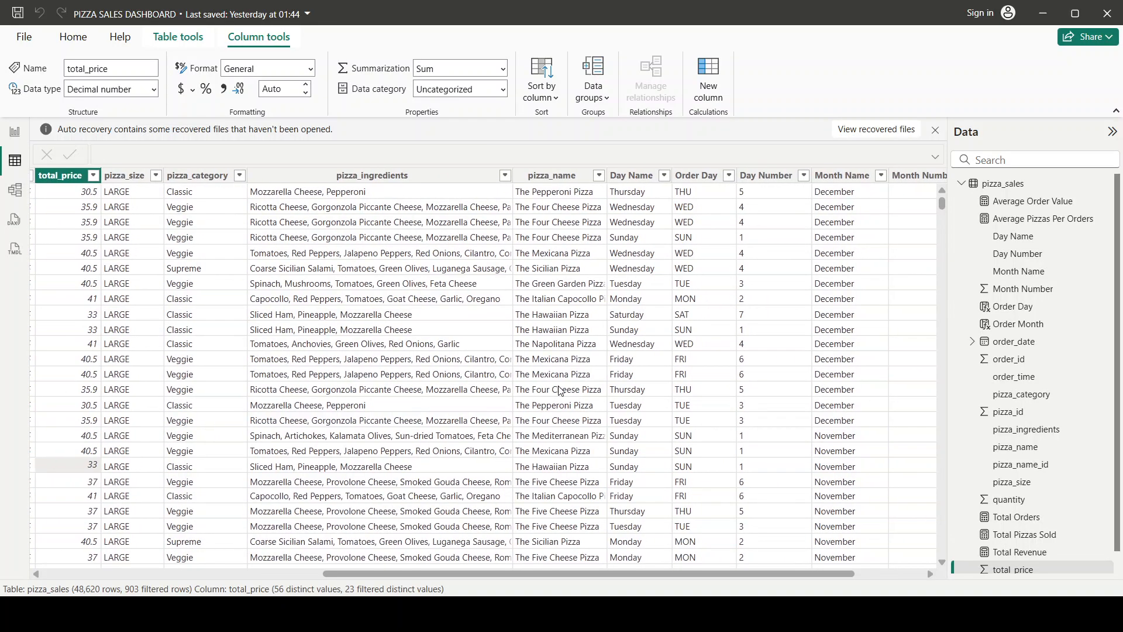
scroll(560, 391, "right", 2)
scroll(560, 391, "down", 2)
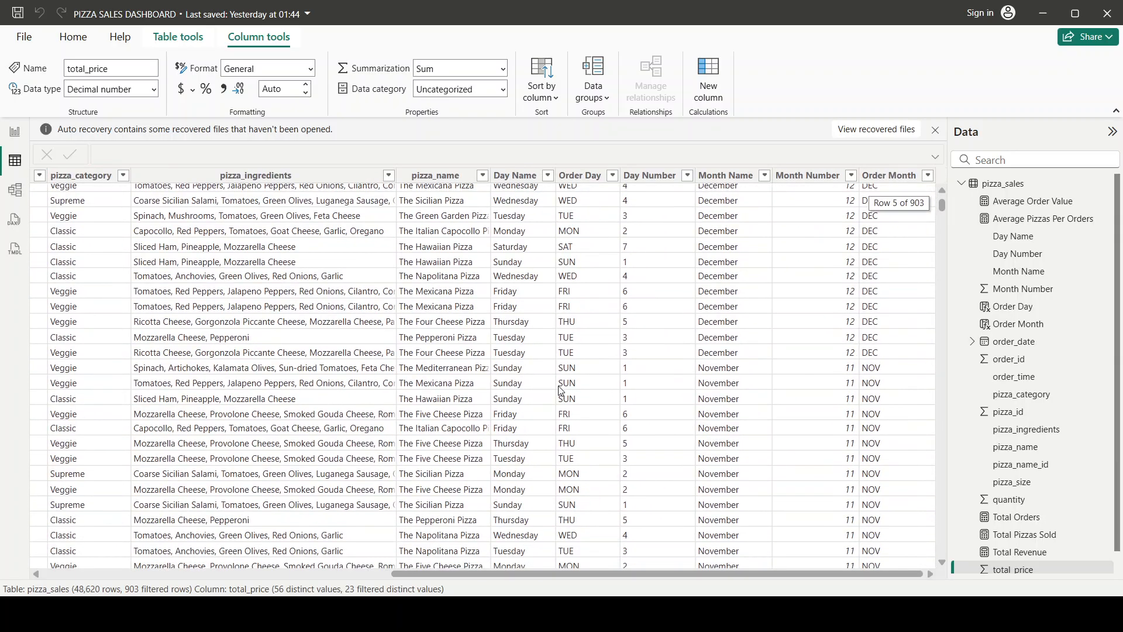
scroll(572, 331, "up", 2)
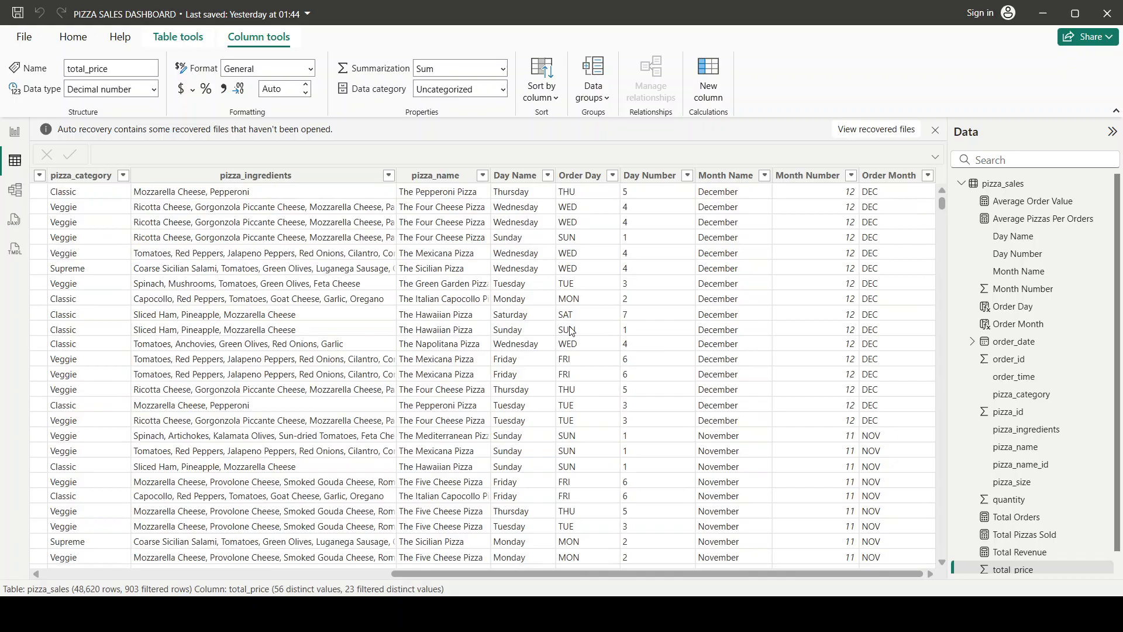
scroll(572, 331, "left", 2)
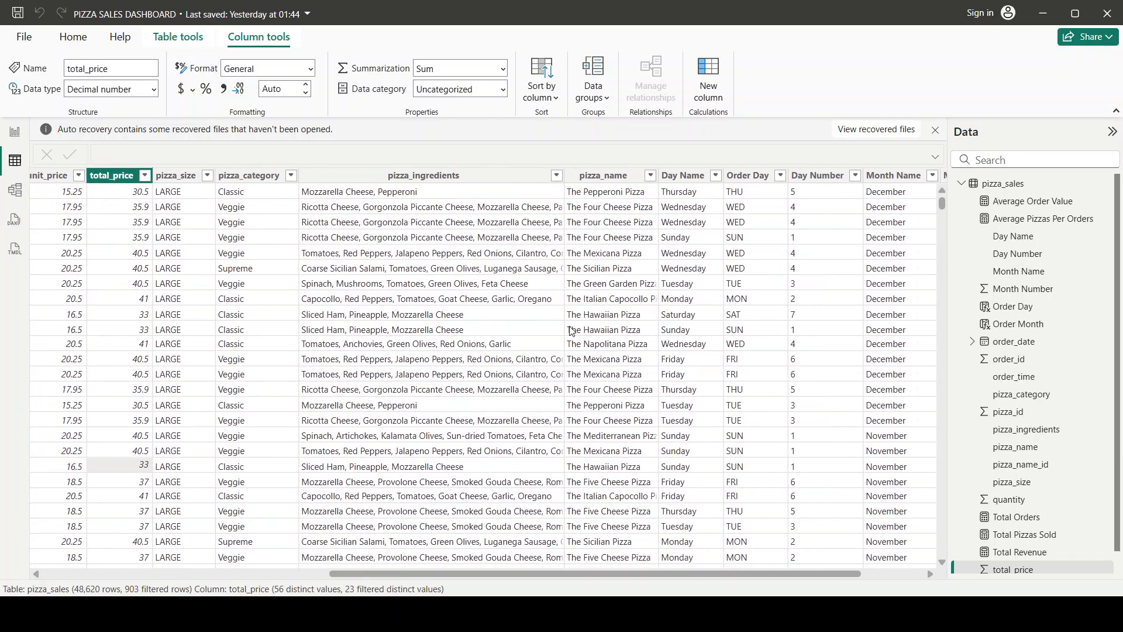
scroll(572, 331, "right", 2)
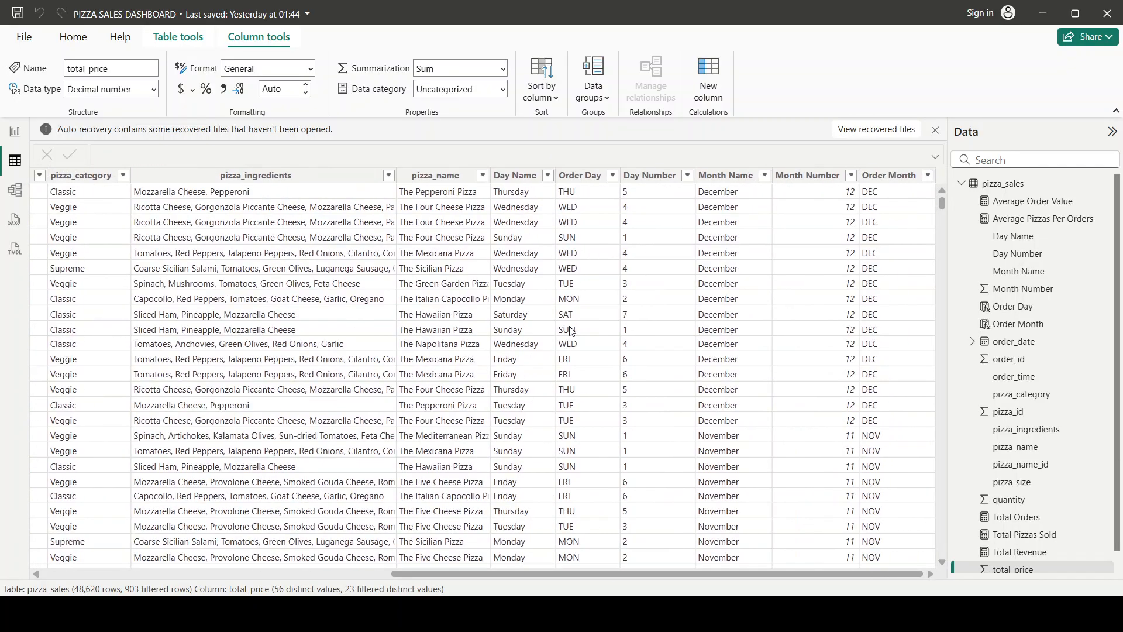
scroll(572, 331, "left", 3)
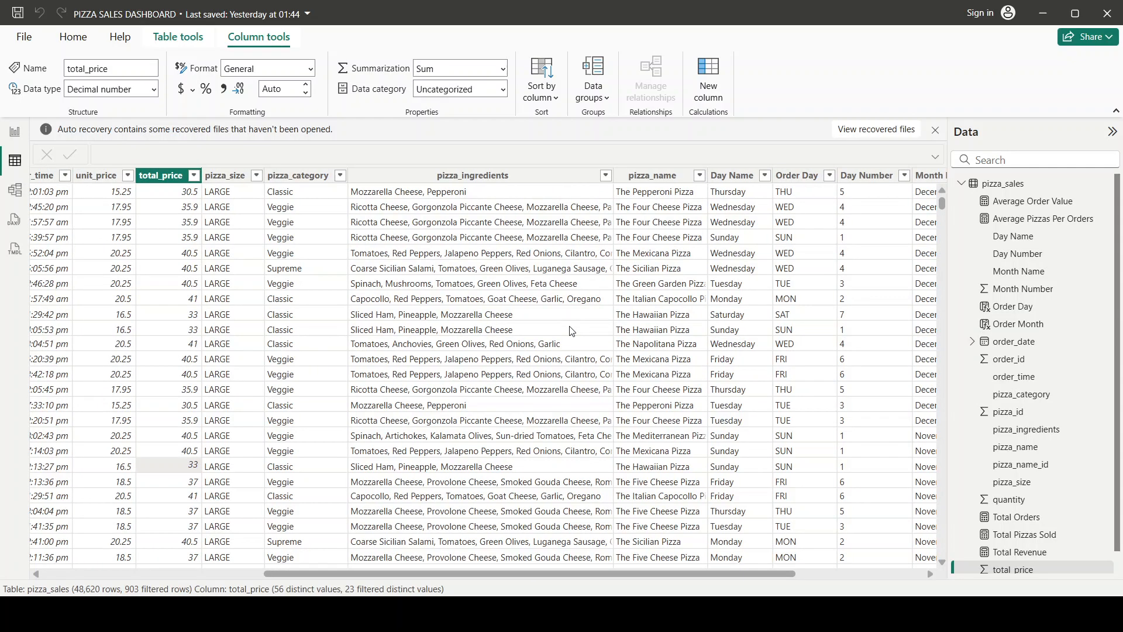
scroll(572, 332, "left", 3)
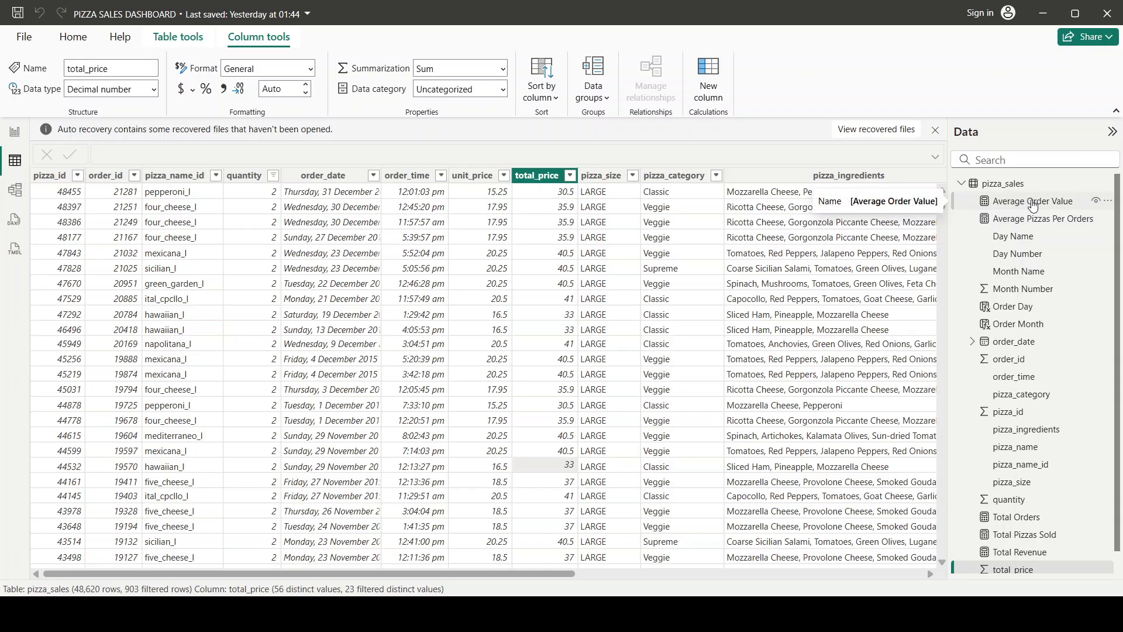
- Review the formulas of the Average Order Value, Total Revenue, Average Pizzas Per Orders and Total Orders measures
left_click(1033, 201)
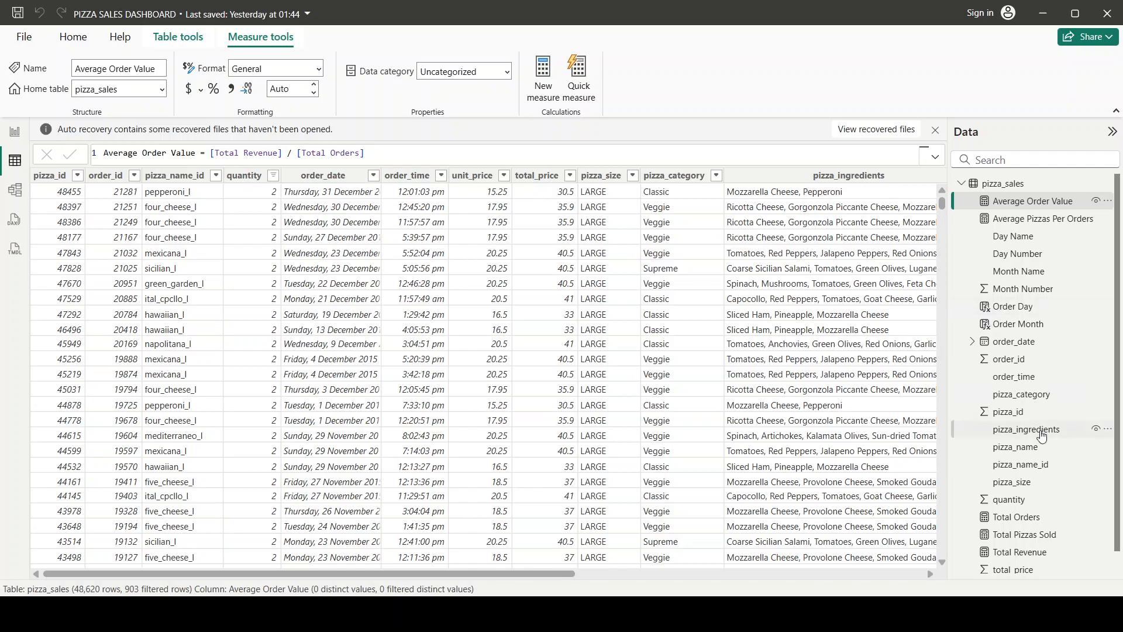
scroll(1042, 435, "down", 1)
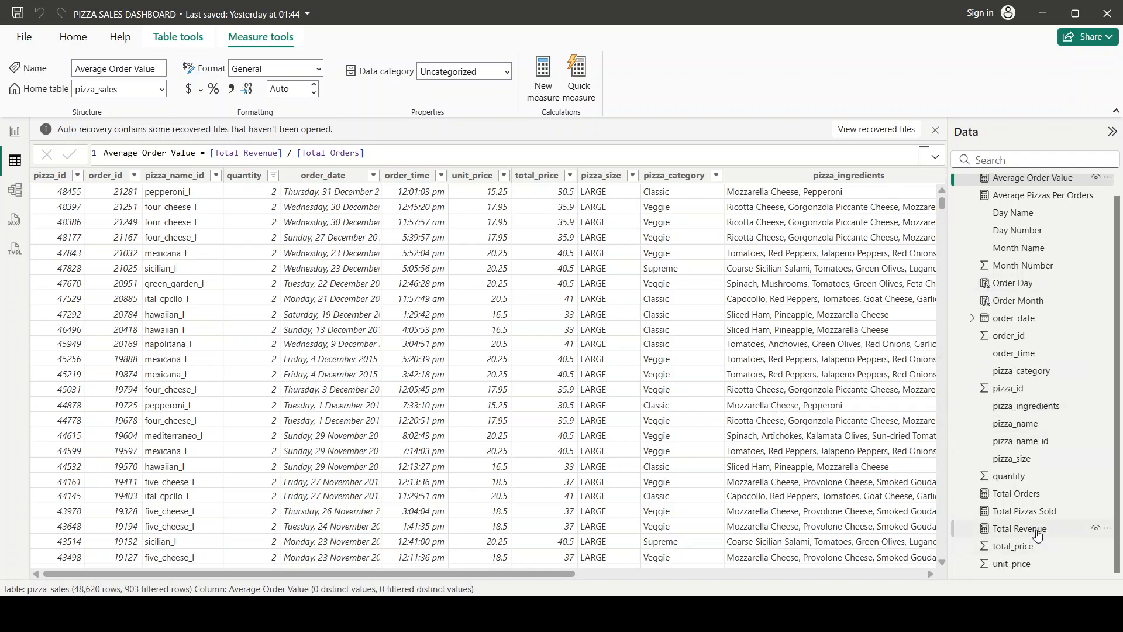
left_click(1037, 530)
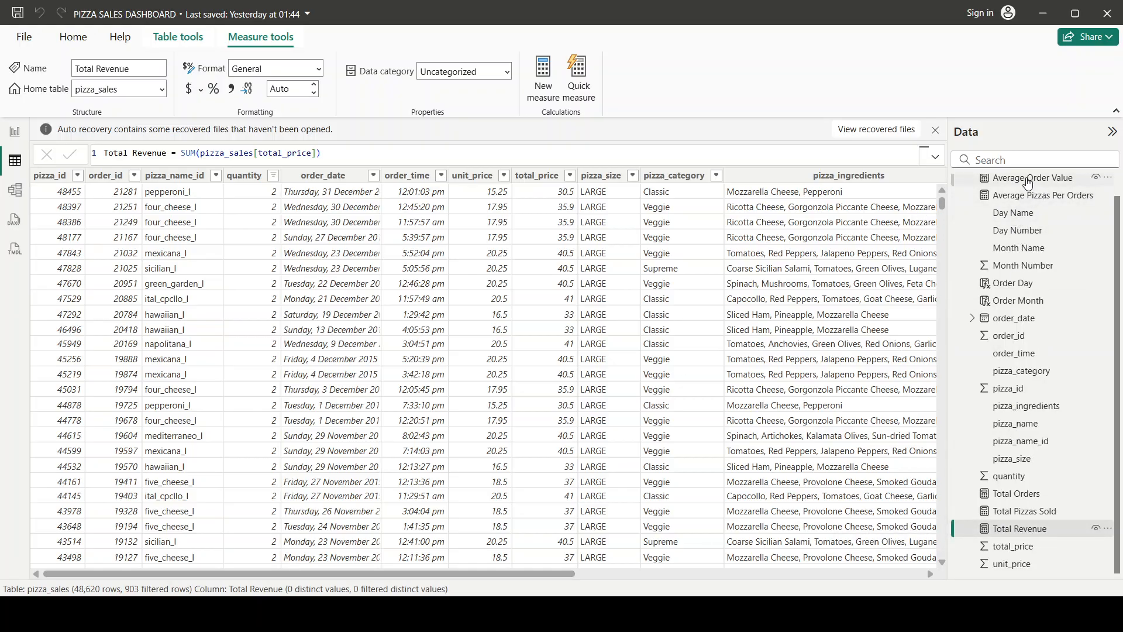
scroll(1011, 270, "up", 1)
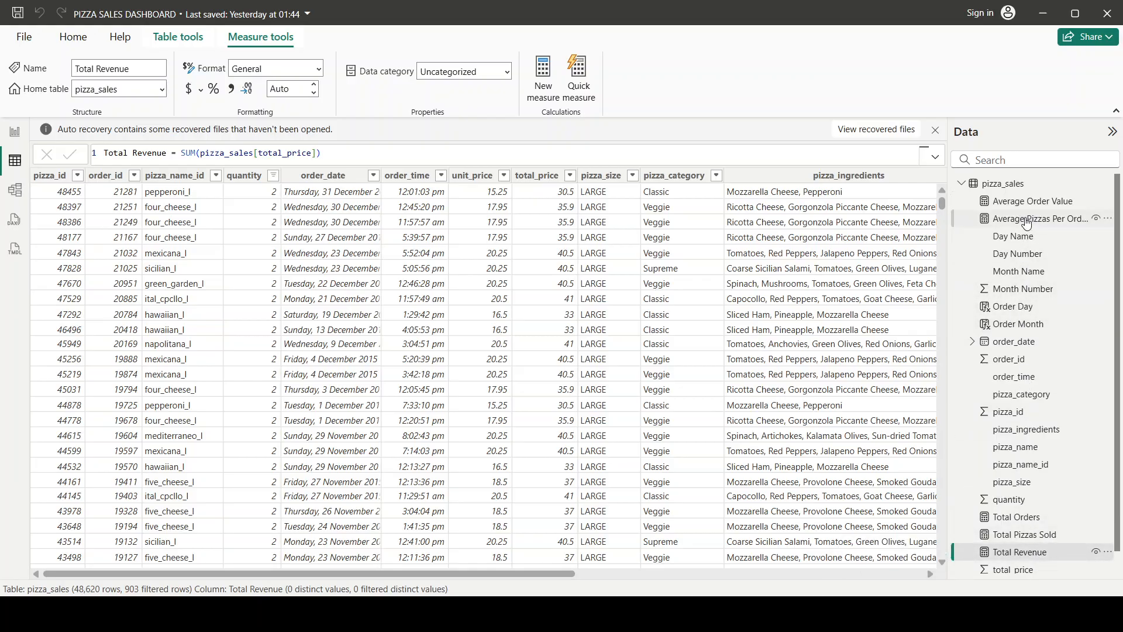
left_click(1024, 224)
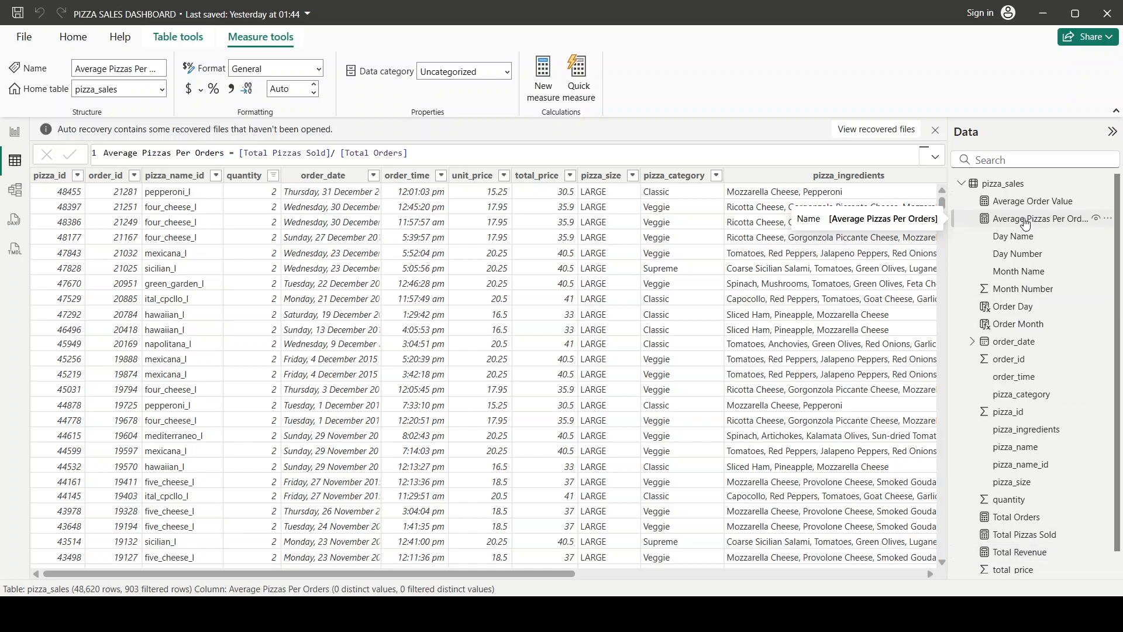
left_click(1024, 202)
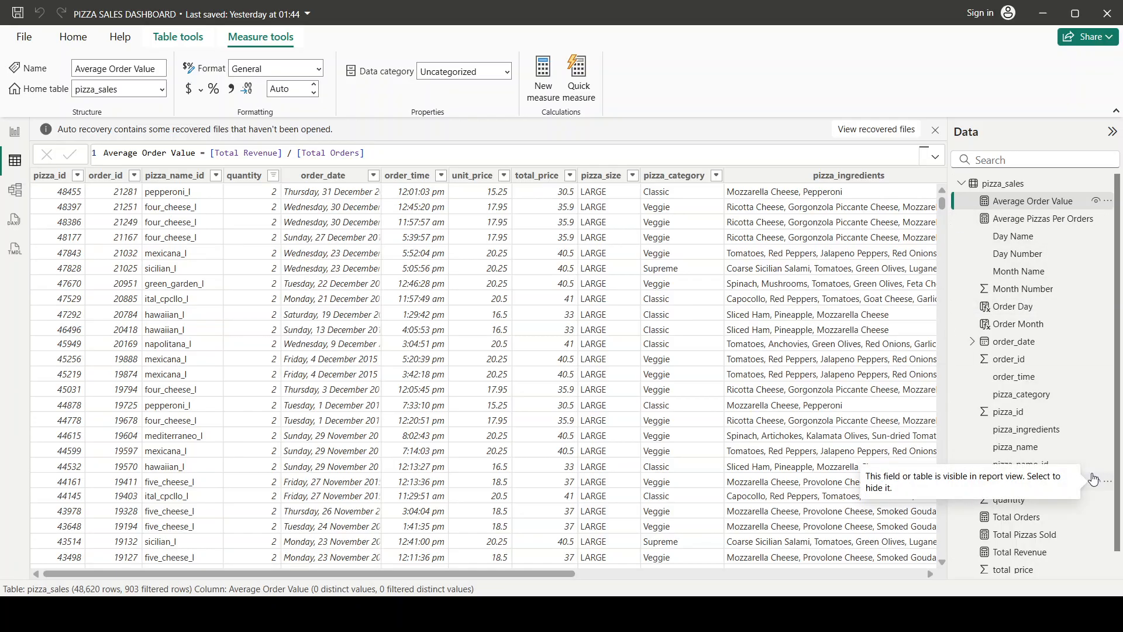
scroll(1091, 478, "down", 1)
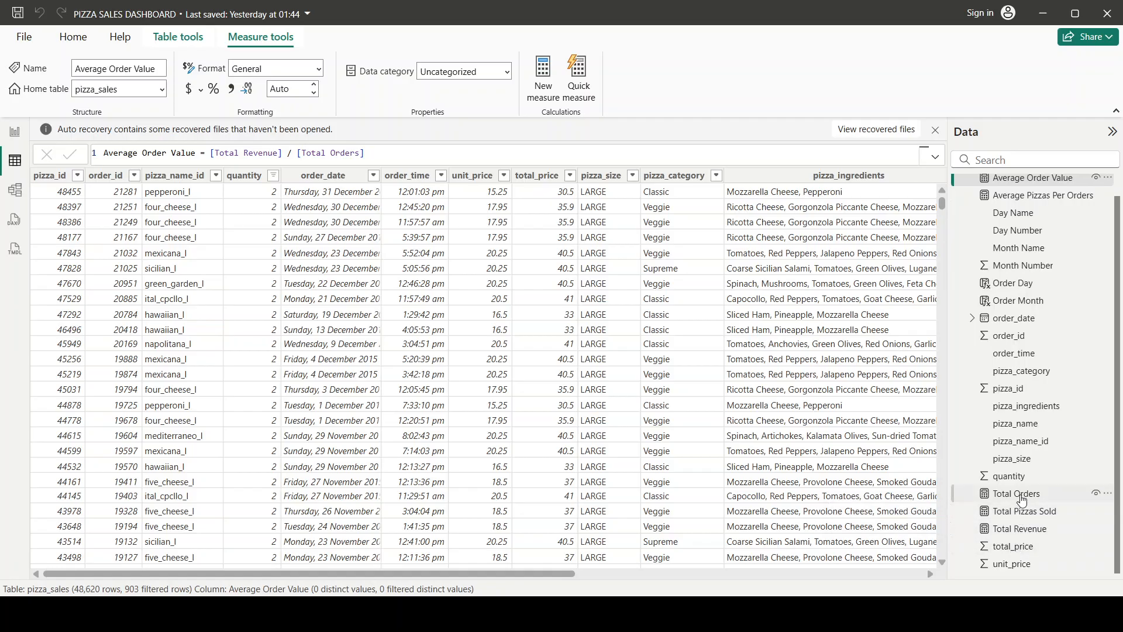
left_click(1023, 495)
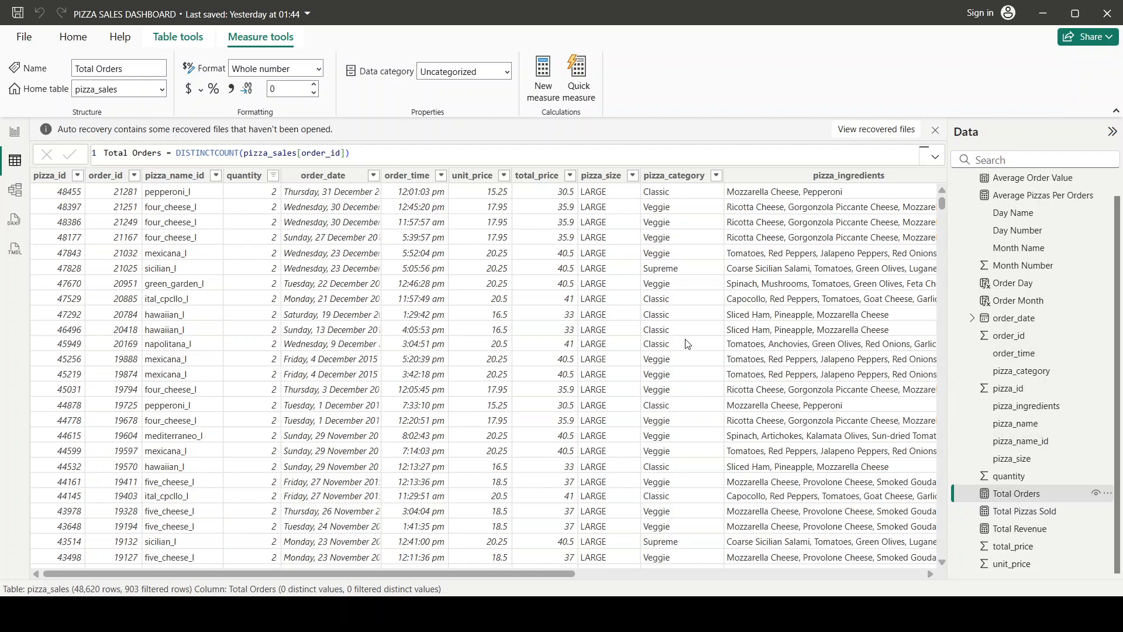
- Review the day and month columns at the far end of the pizza_sales table
scroll(734, 287, "down", 1)
scroll(735, 286, "right", 10)
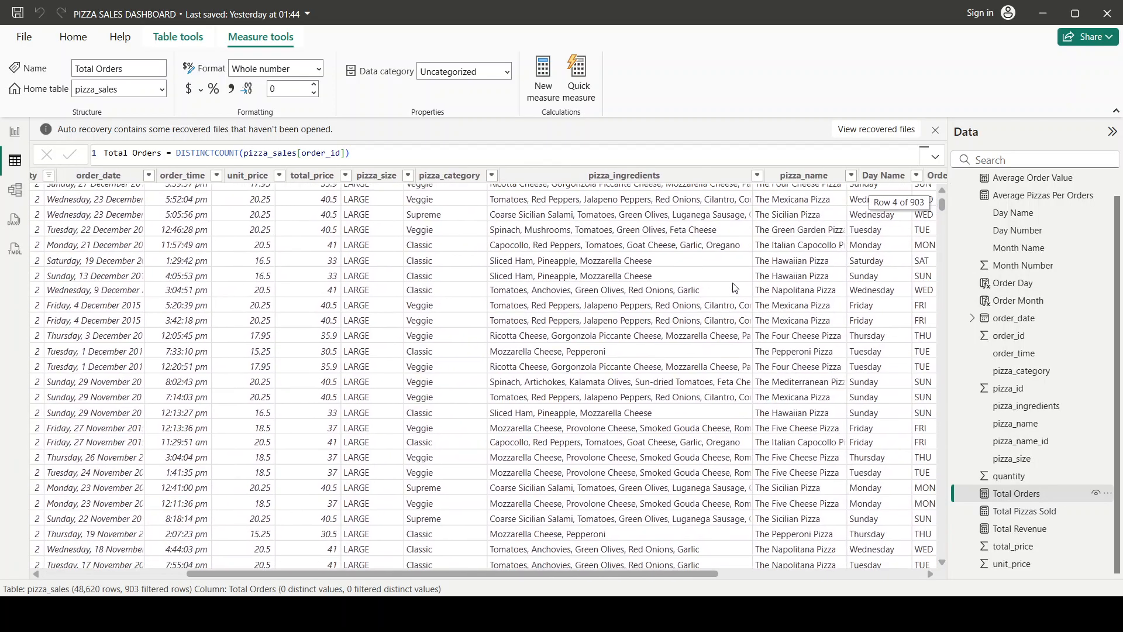
scroll(734, 286, "up", 1)
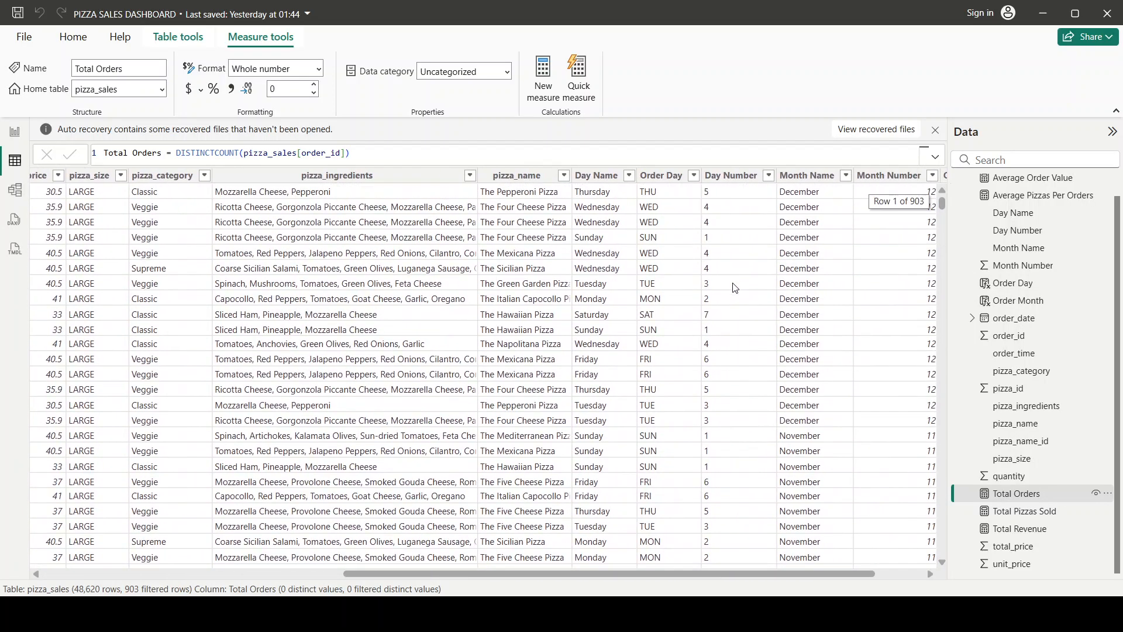
scroll(734, 286, "right", 2)
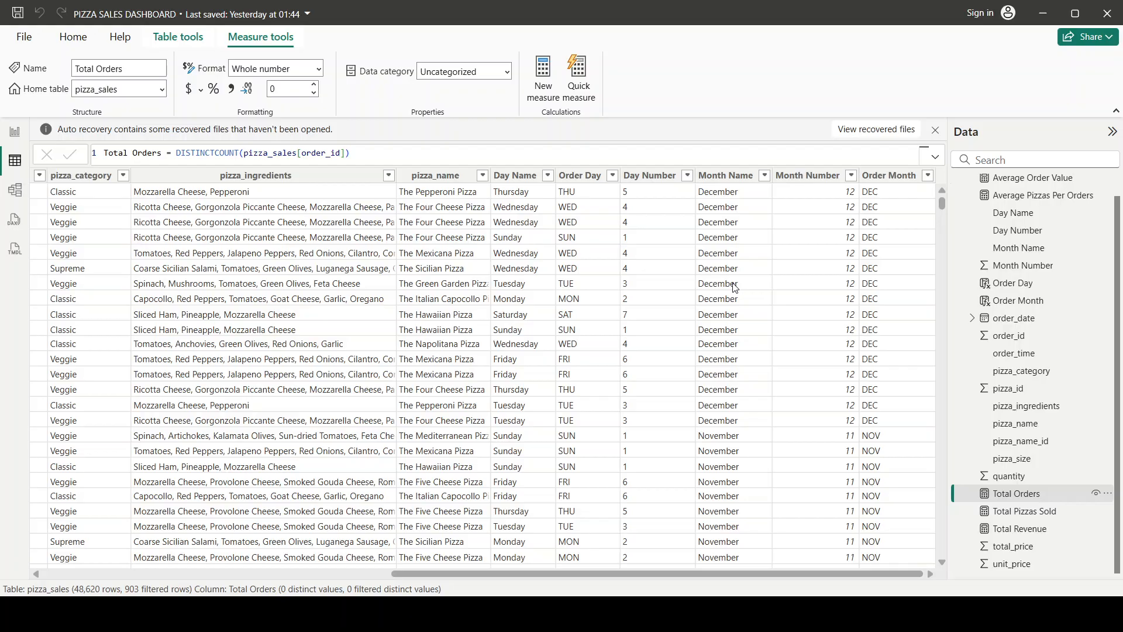
scroll(735, 286, "left", 12)
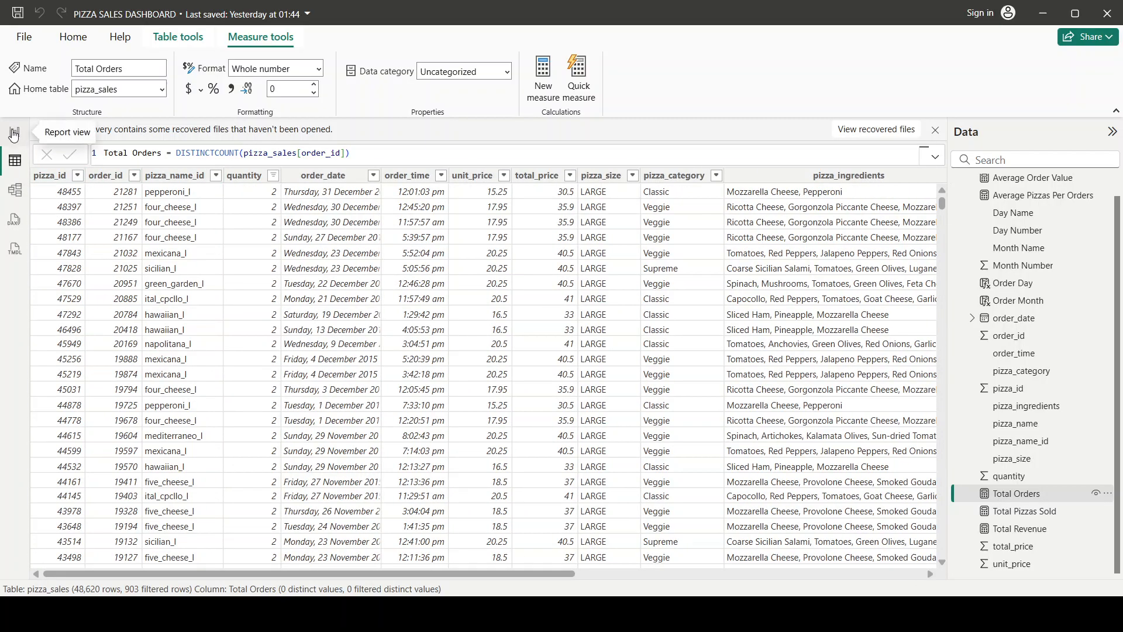
- Switch to the report view, widen the Visualizations pane slightly and dismiss the recovered files notice
left_click(14, 134)
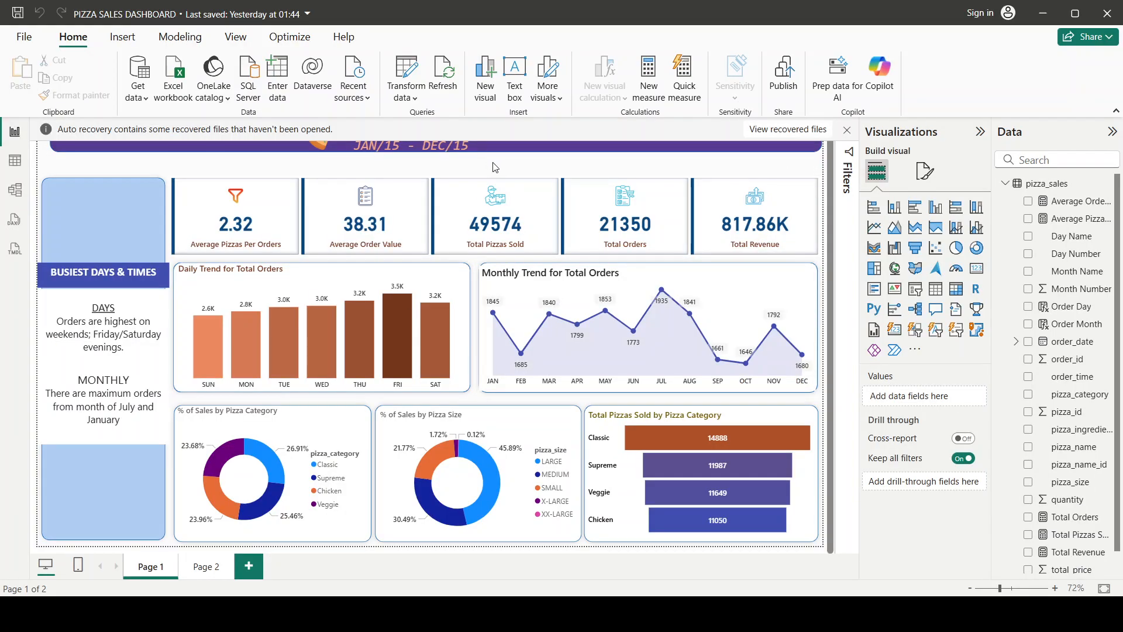
scroll(494, 168, "up", 1)
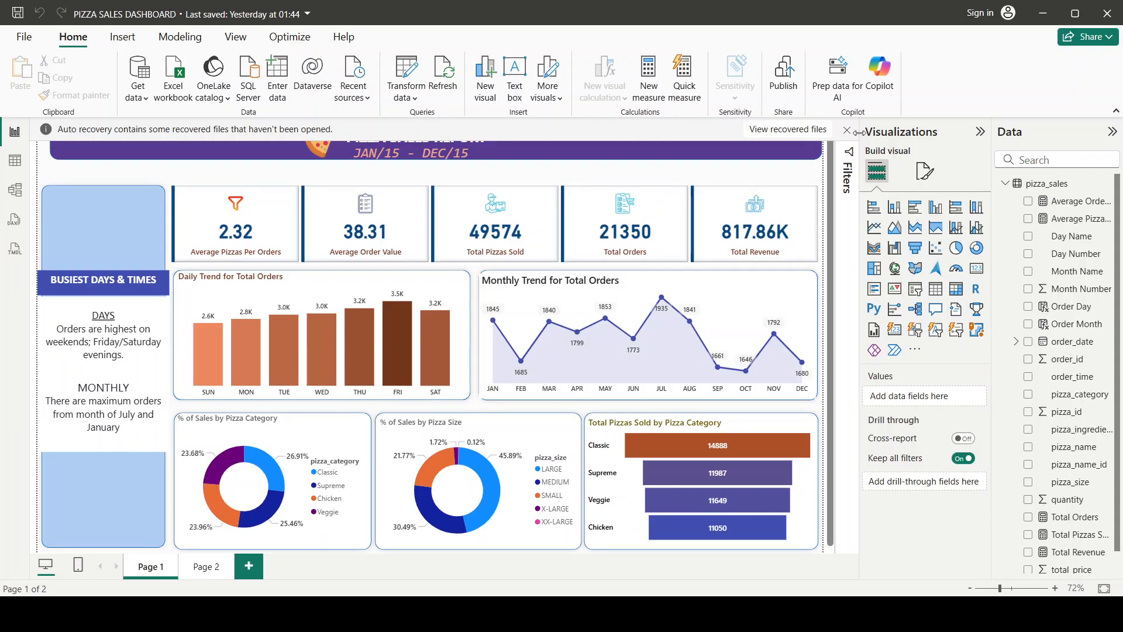
left_click_drag(858, 137, 851, 136)
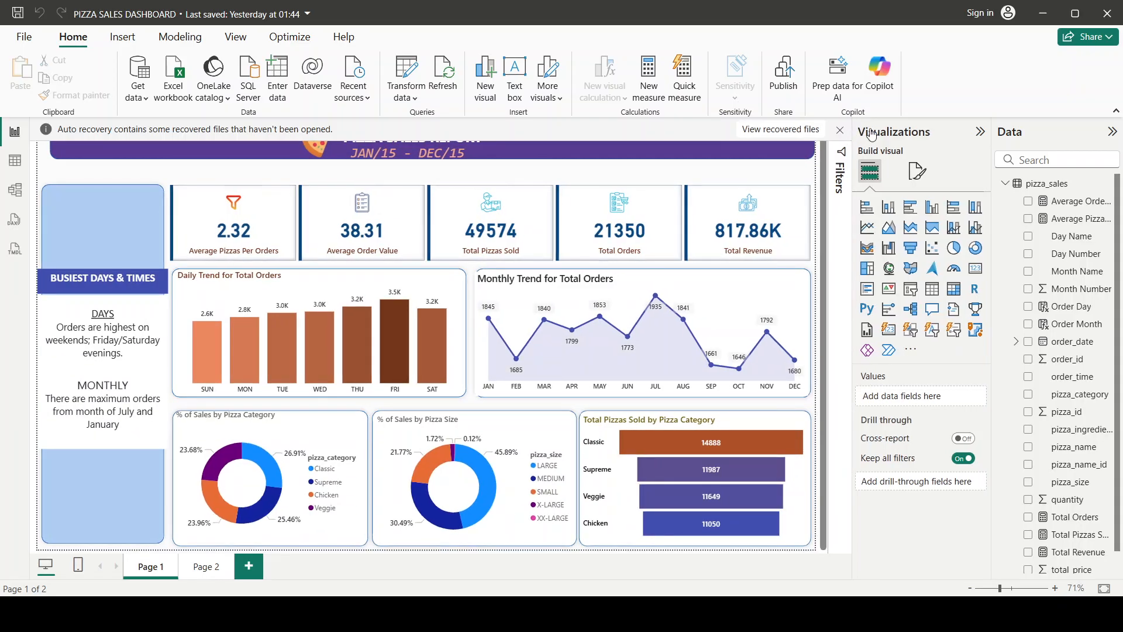
left_click(838, 130)
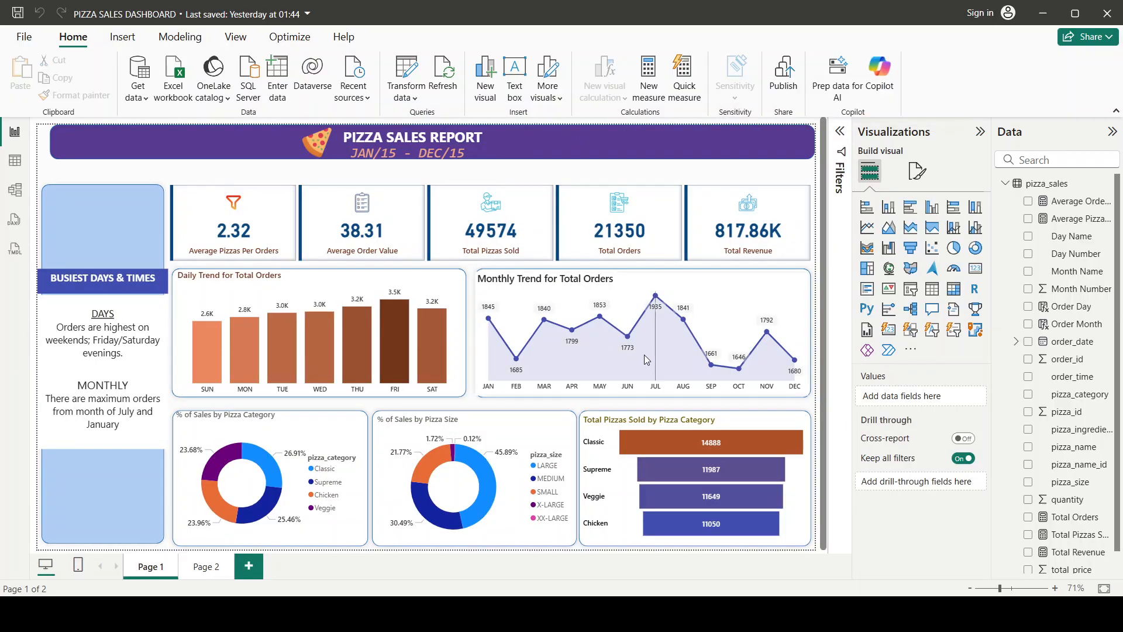
- Cross-filter the report by SUN and by FRI in the Daily Trend for Total Orders chart, and inspect the bars' order details
mouse_move(644, 354)
mouse_move(363, 351)
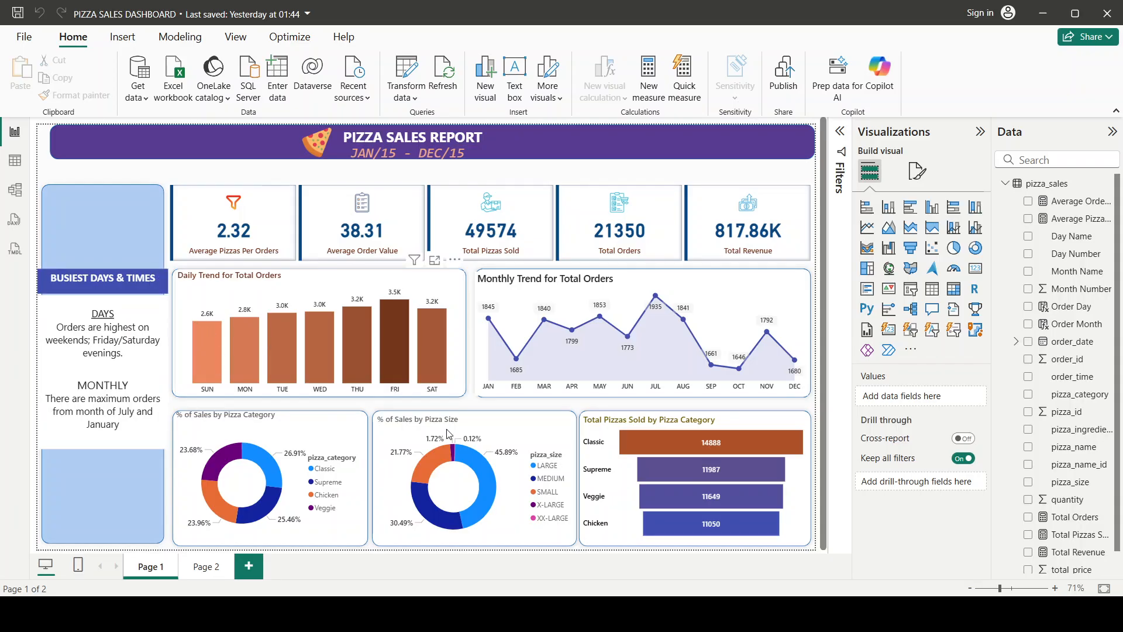
mouse_move(555, 350)
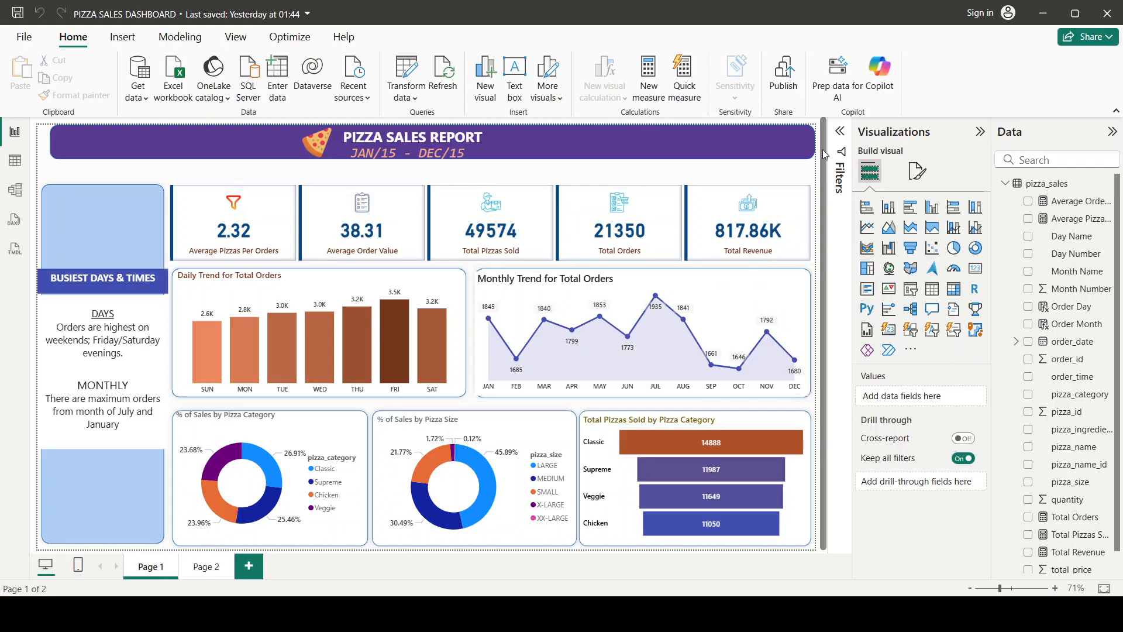
left_click_drag(822, 149, 821, 190)
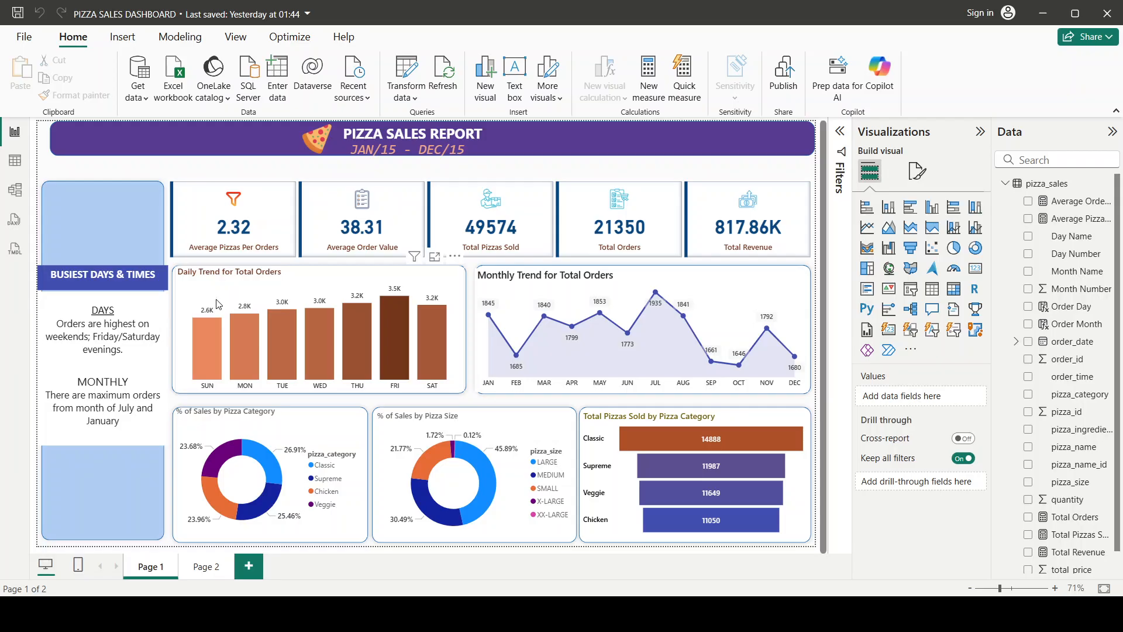
left_click(206, 356)
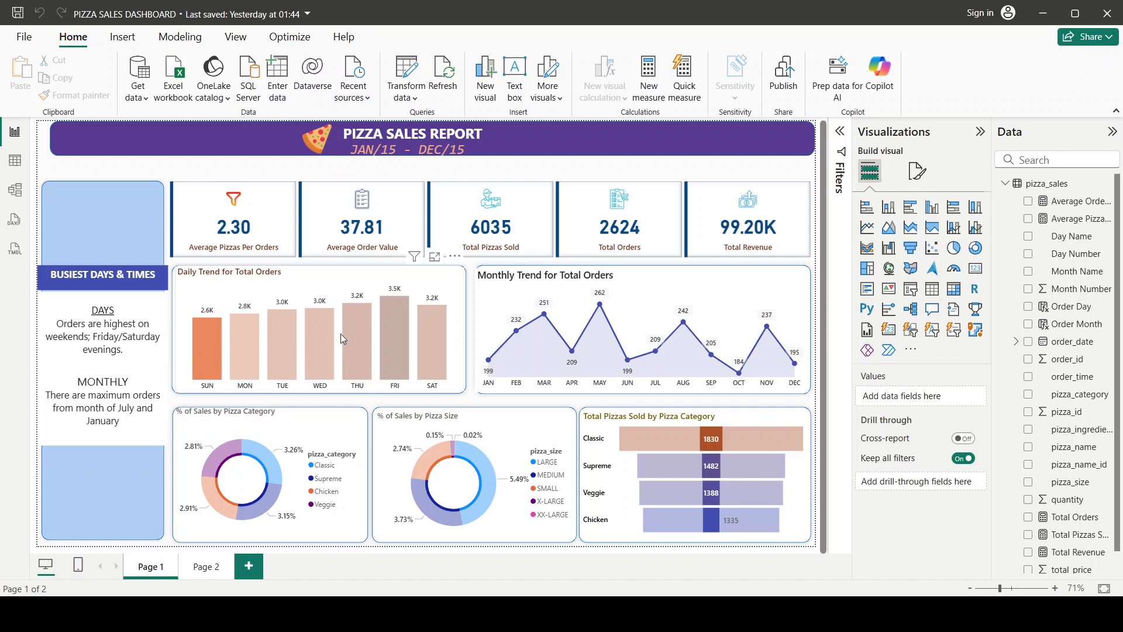
left_click(399, 339)
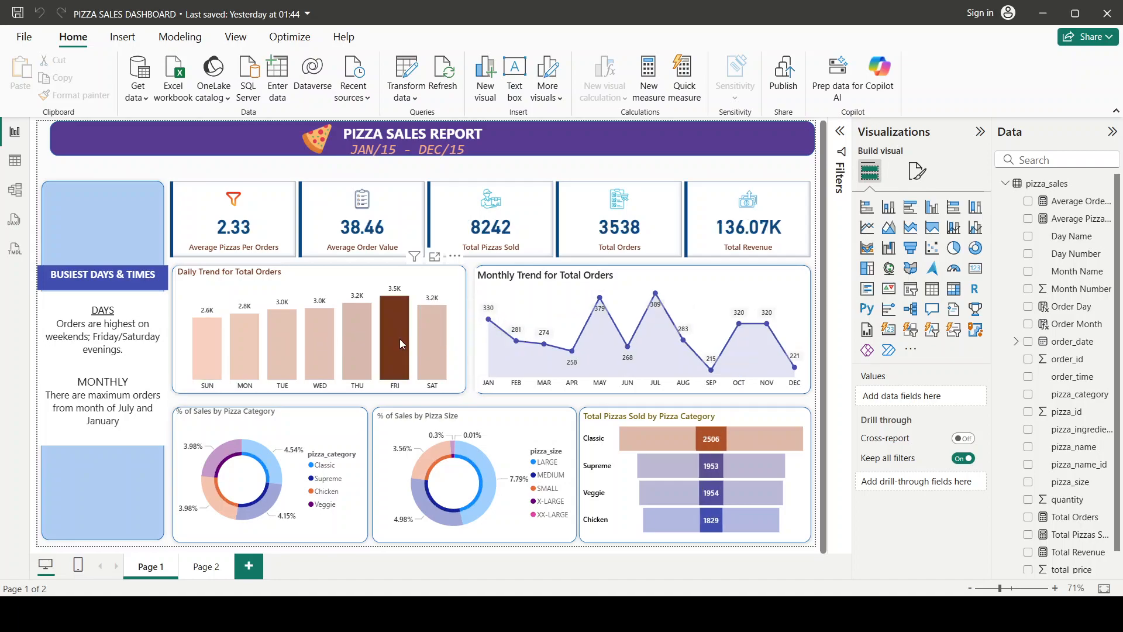
mouse_move(407, 329)
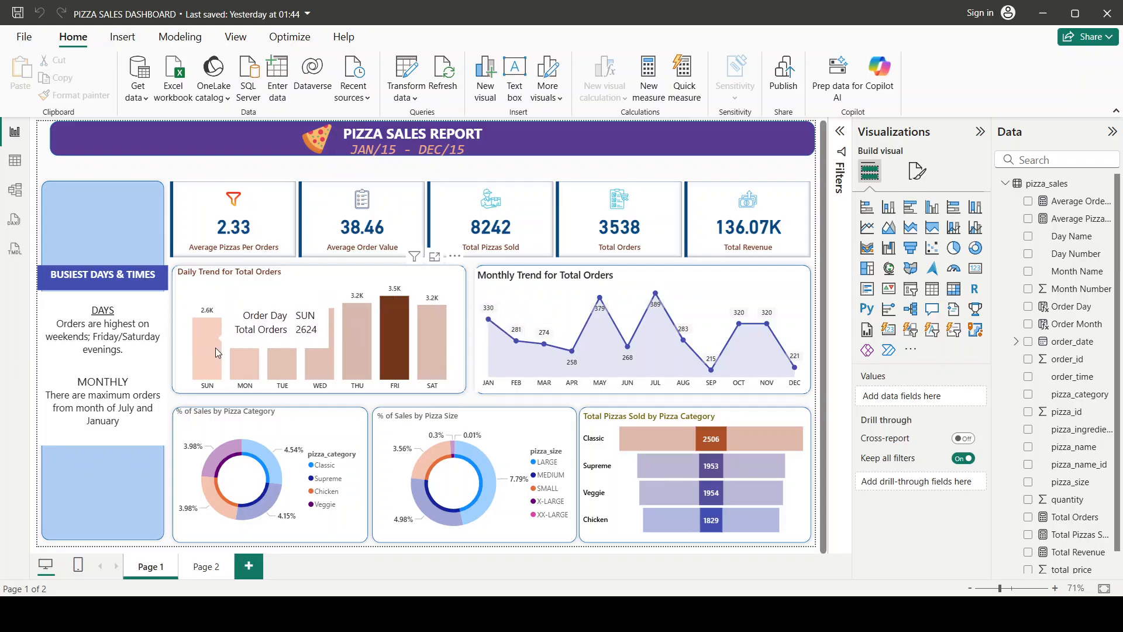
mouse_move(210, 340)
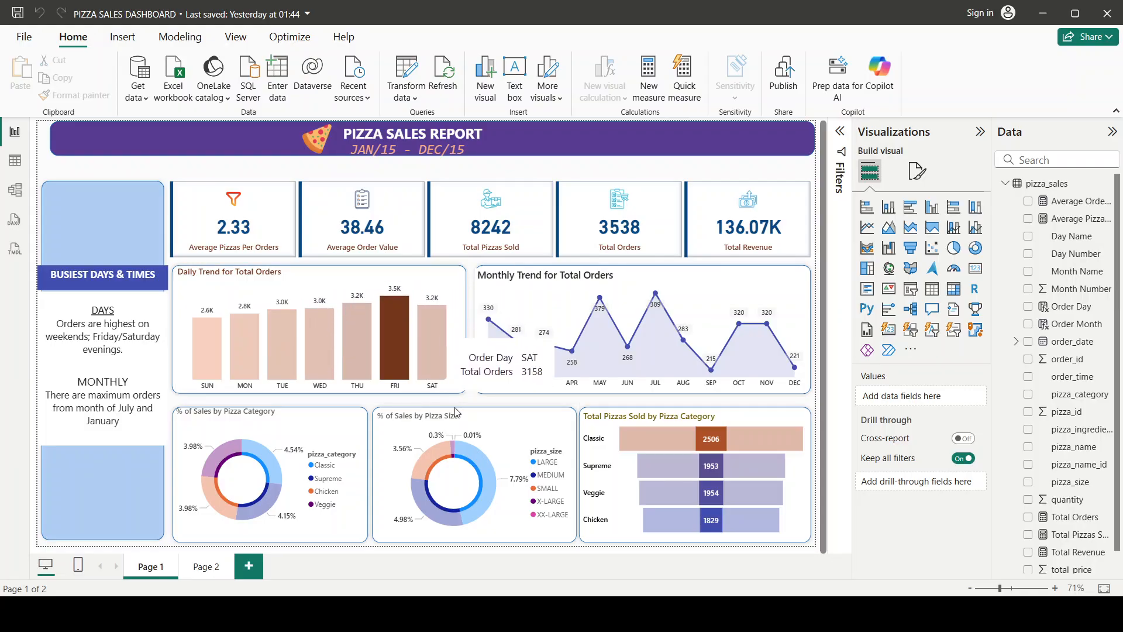
- Cross-filter the report by TUE and again by FRI in the Daily Trend for Total Orders chart, and compare the monthly trend
left_click(289, 330)
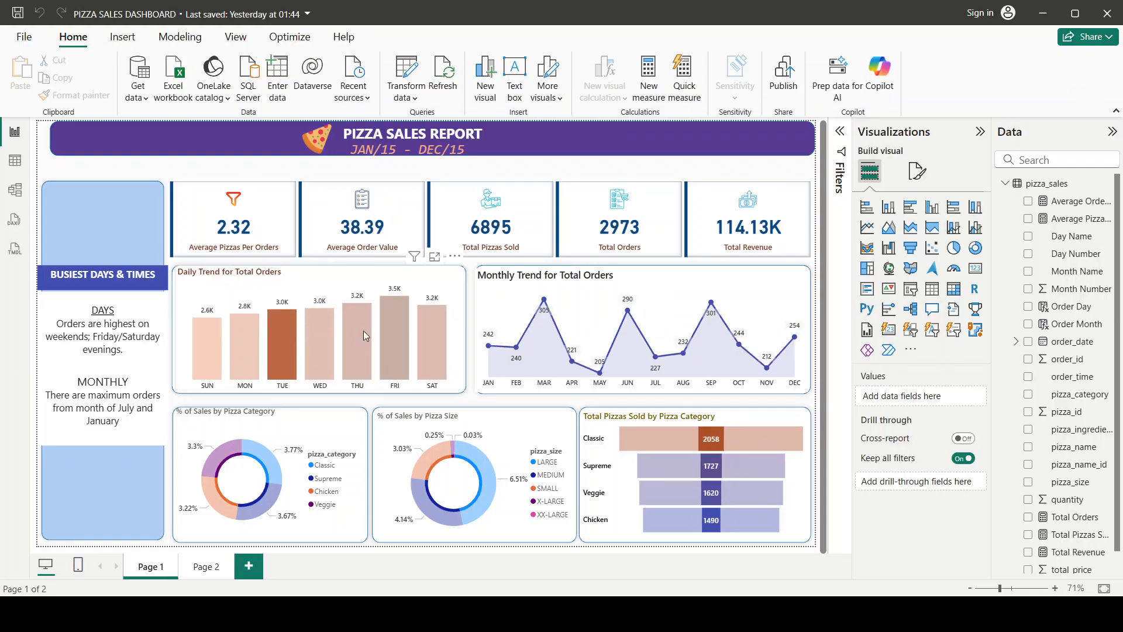
mouse_move(364, 335)
left_click(405, 337)
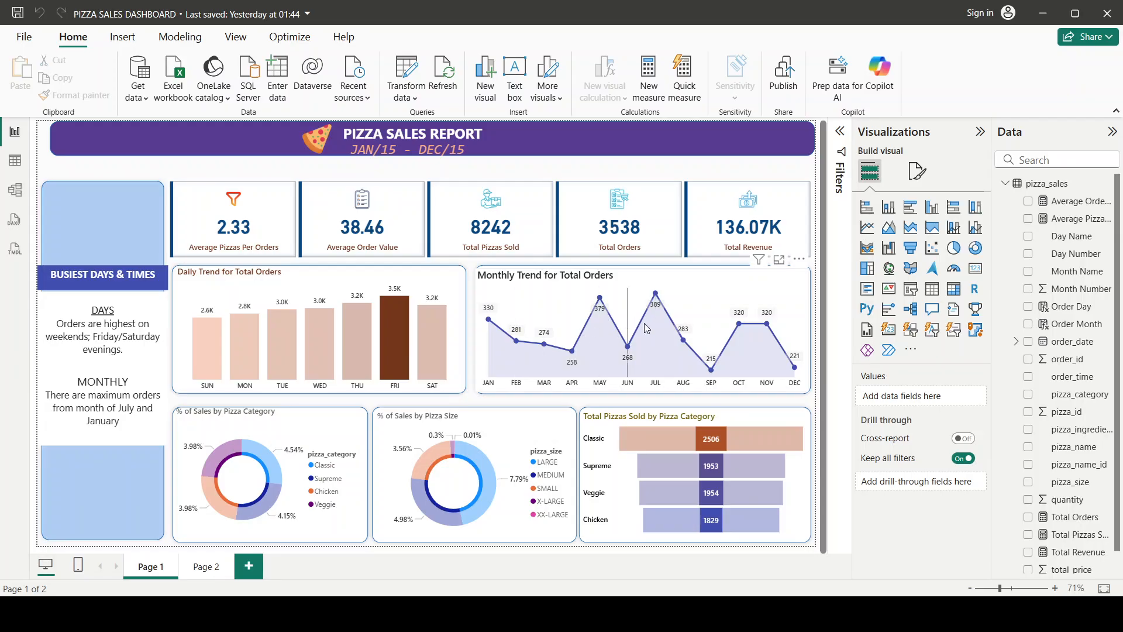
mouse_move(729, 330)
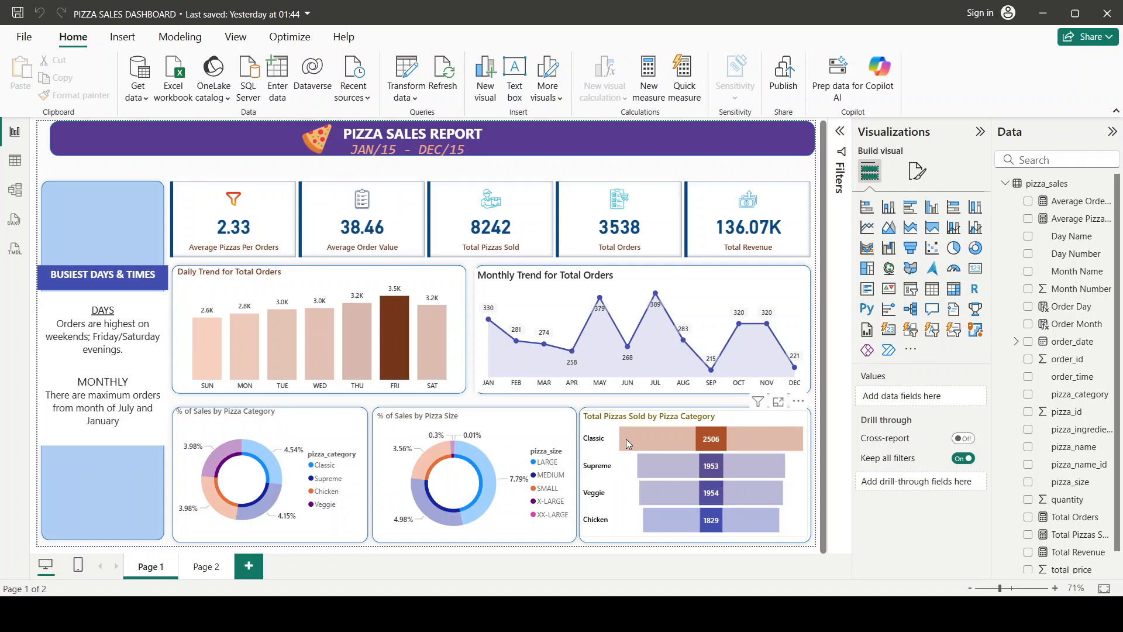
- Cross-filter the report by Classic in the Total Pizzas Sold by Pizza Category funnel, toggling it off and on to compare visuals, and leave it applied
mouse_move(726, 440)
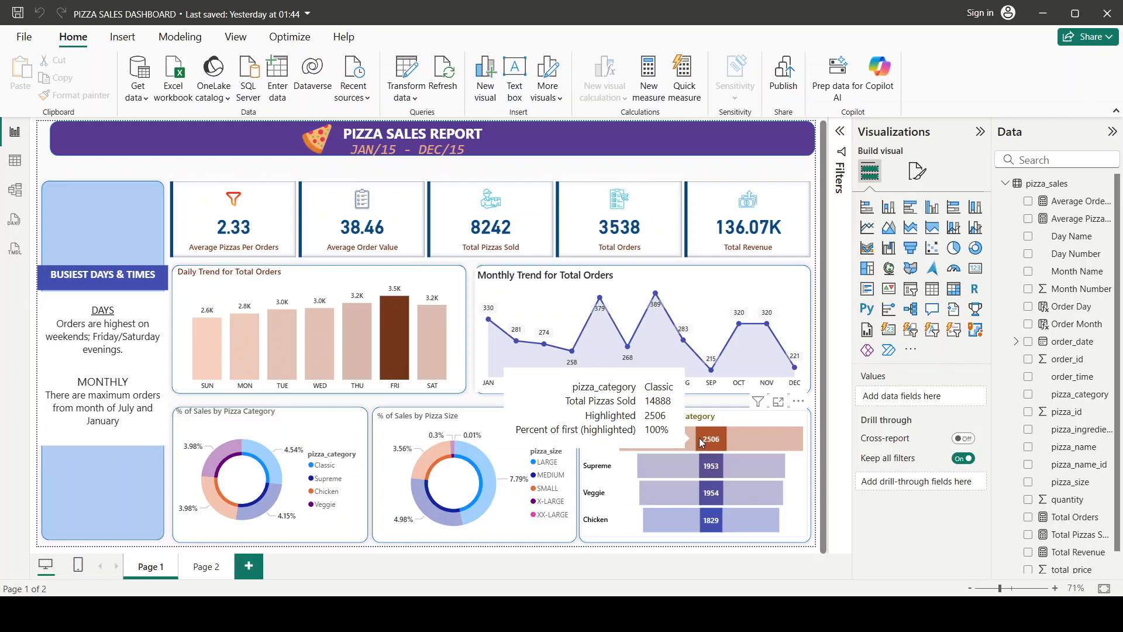
left_click(753, 441)
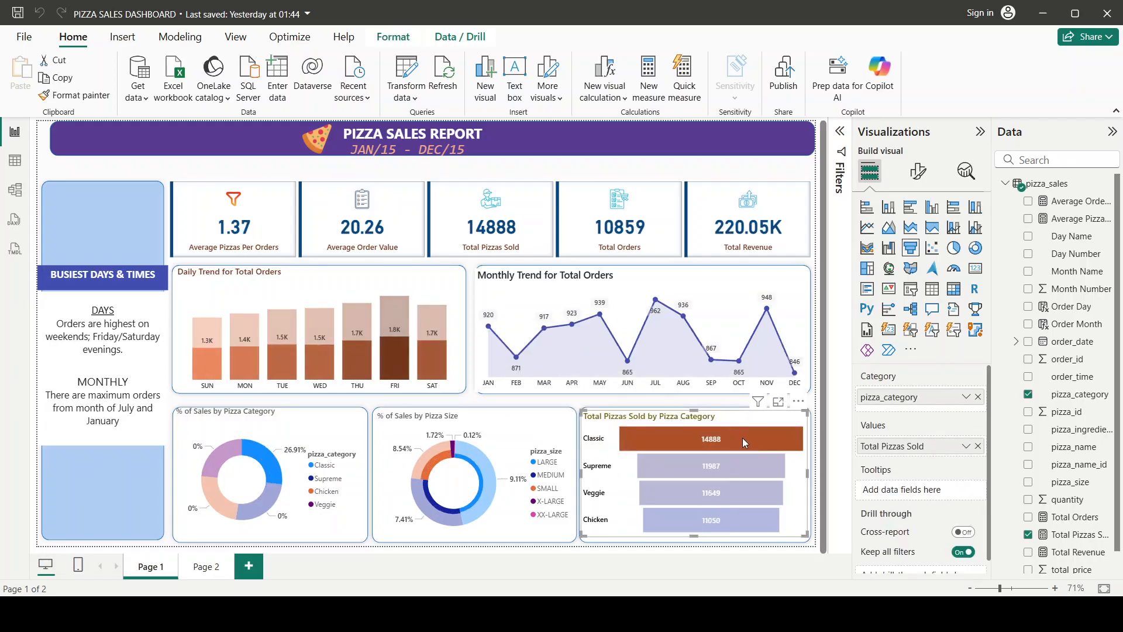
left_click(703, 437)
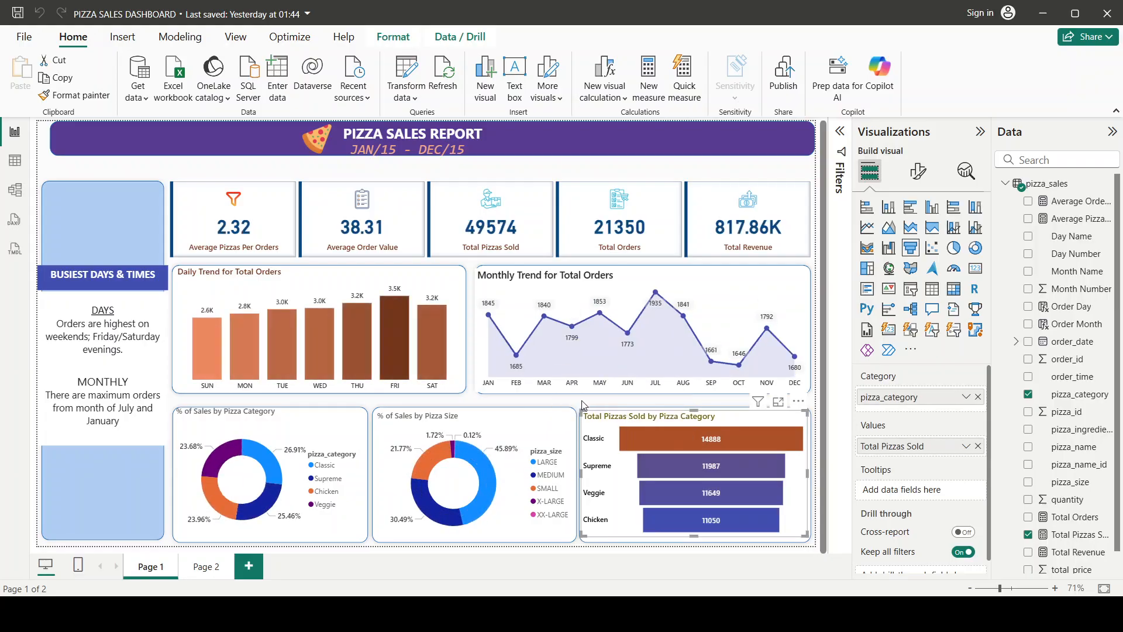
left_click(671, 429)
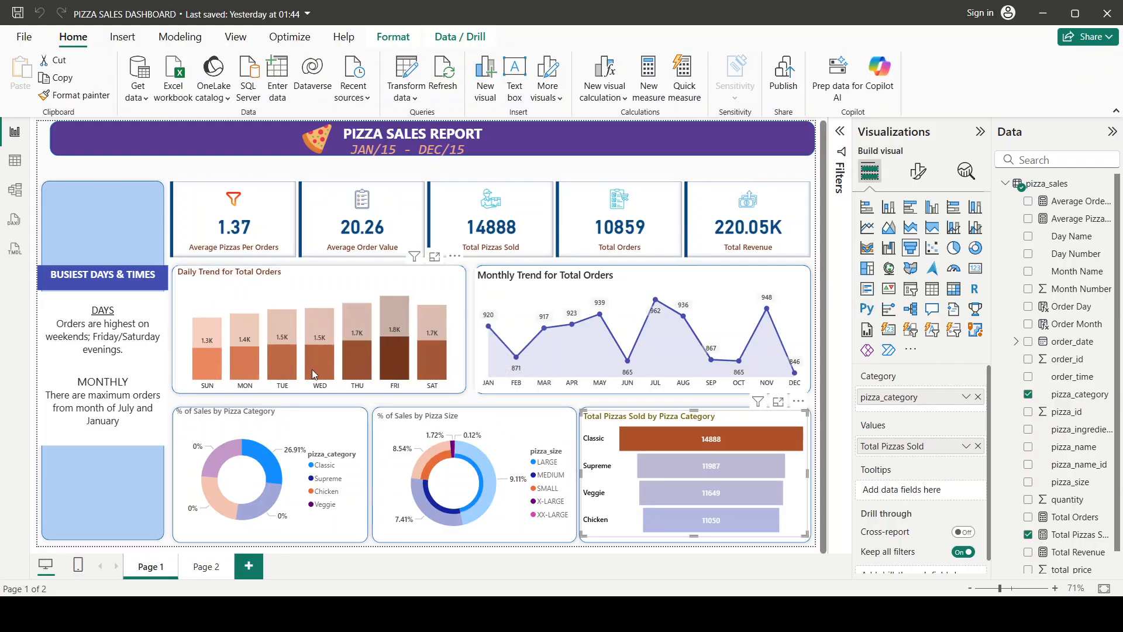
mouse_move(405, 352)
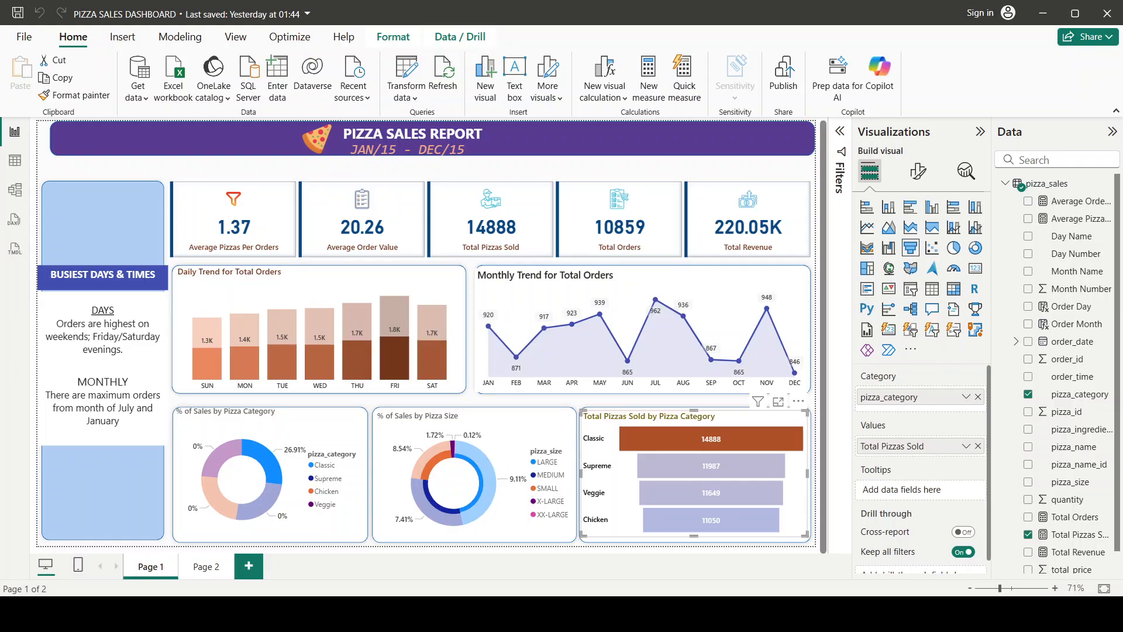
left_click(711, 439)
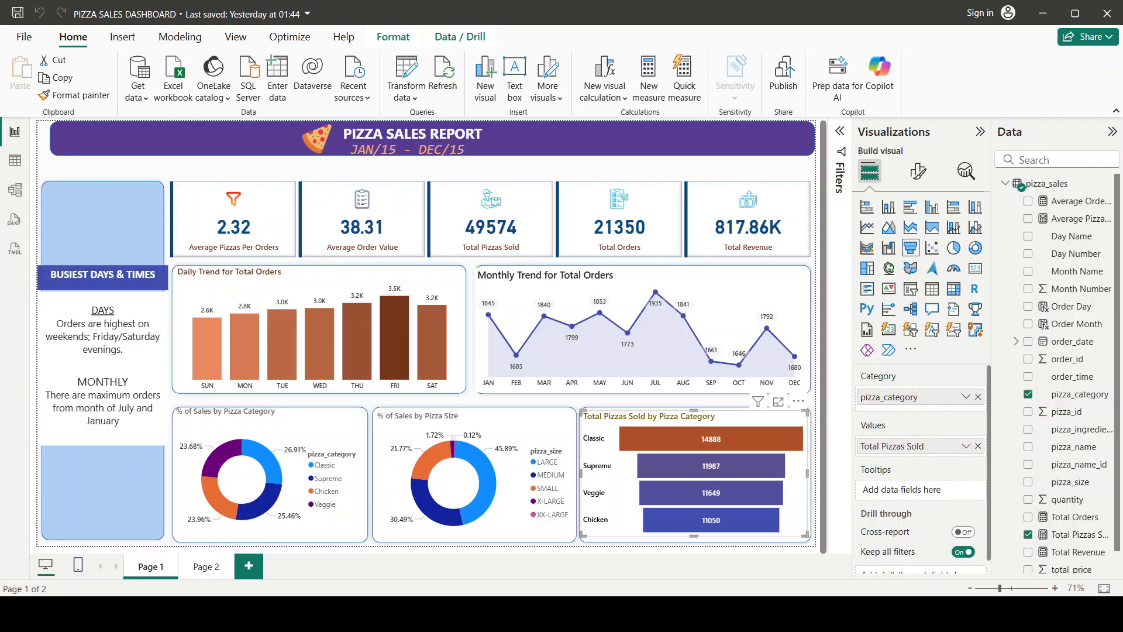
left_click(717, 445)
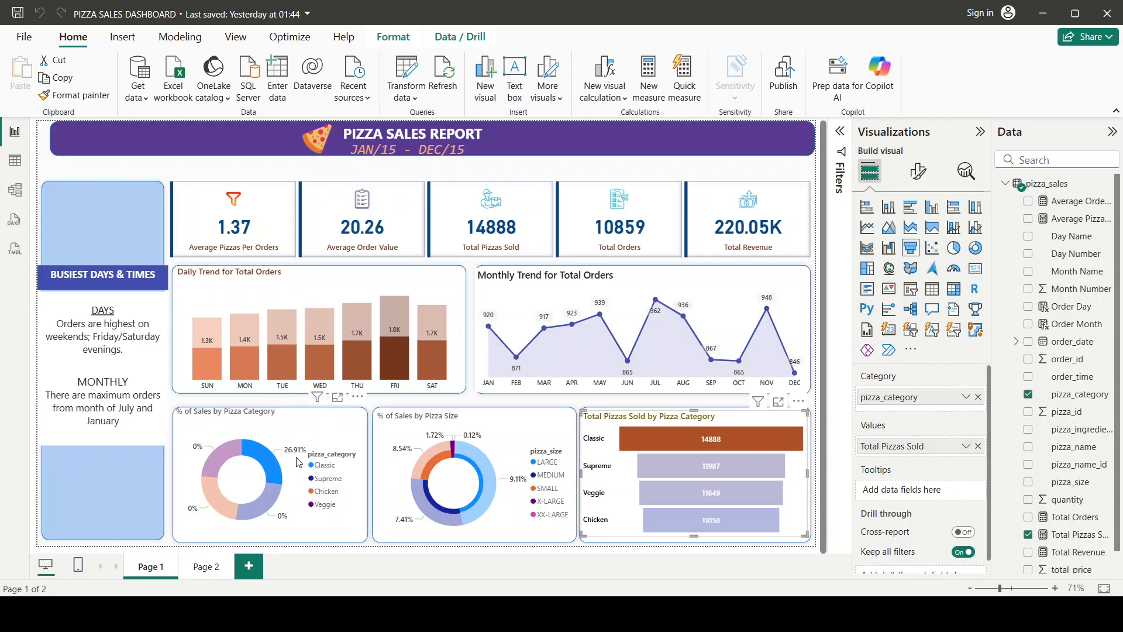
- Inspect the Classic share in the % of Sales by Pizza Category donut and the JUL, SEP and NOV points in the Monthly Trend chart
mouse_move(280, 461)
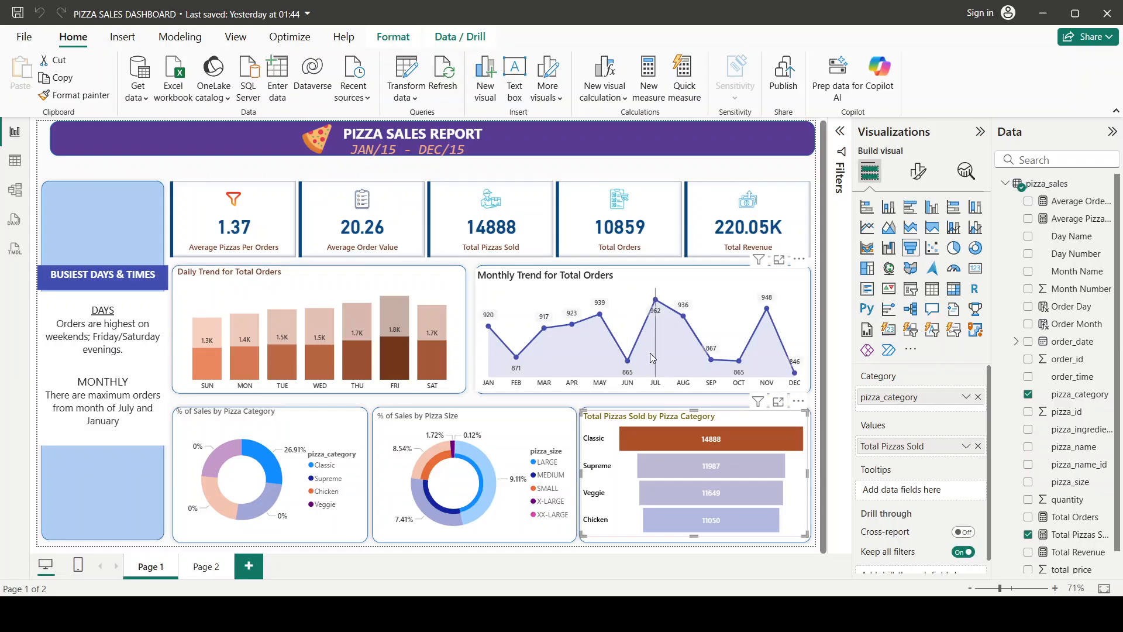
mouse_move(656, 307)
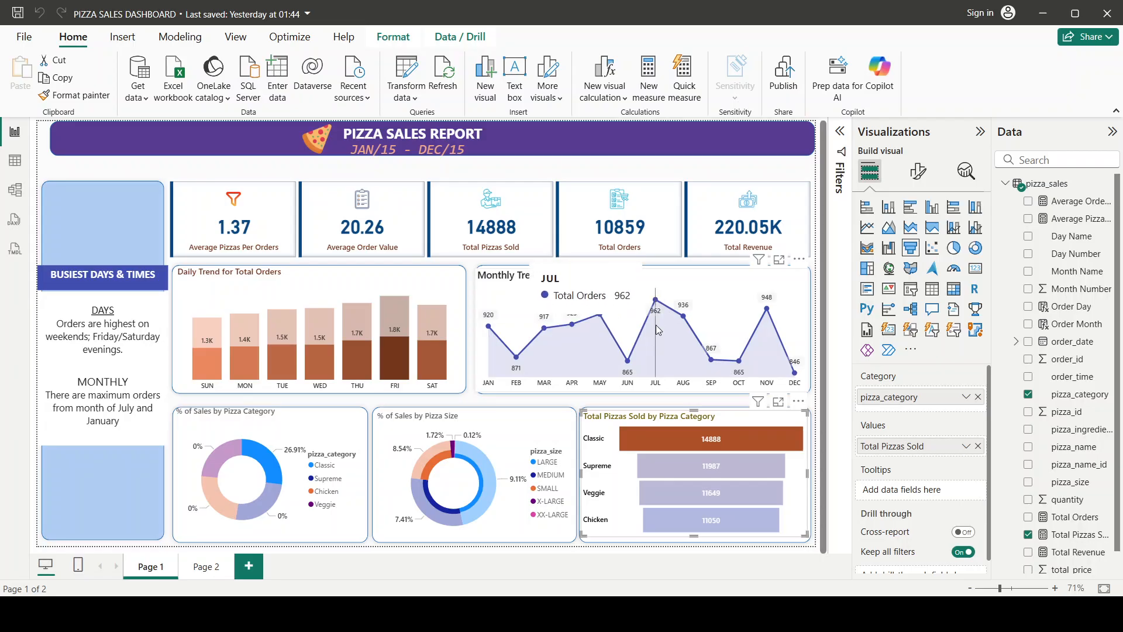
mouse_move(768, 321)
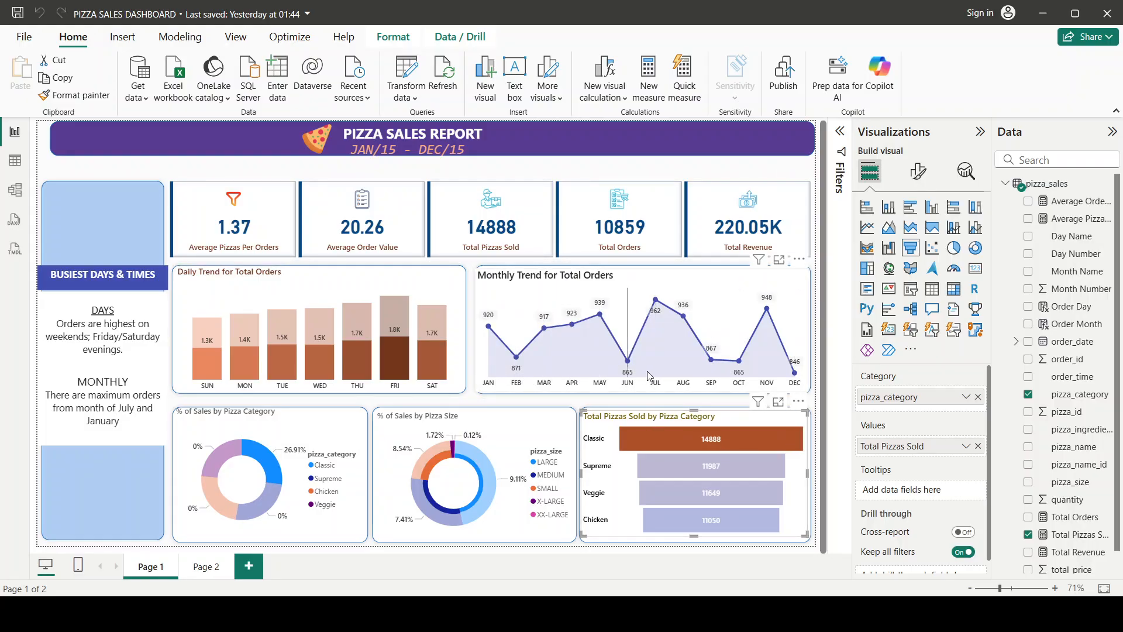
mouse_move(719, 374)
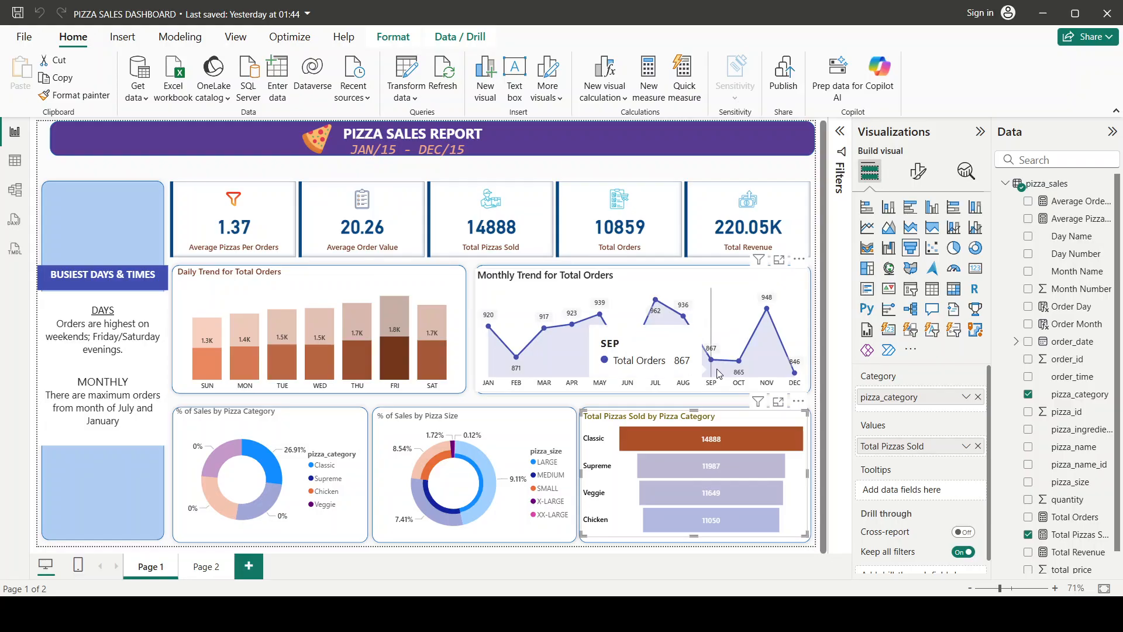
mouse_move(766, 374)
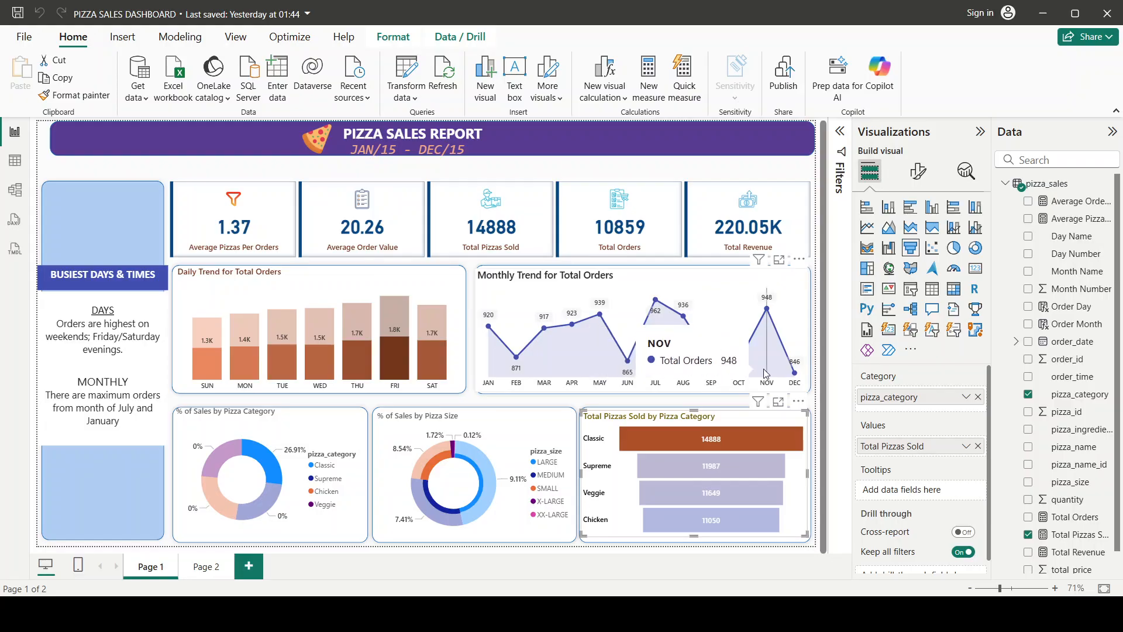